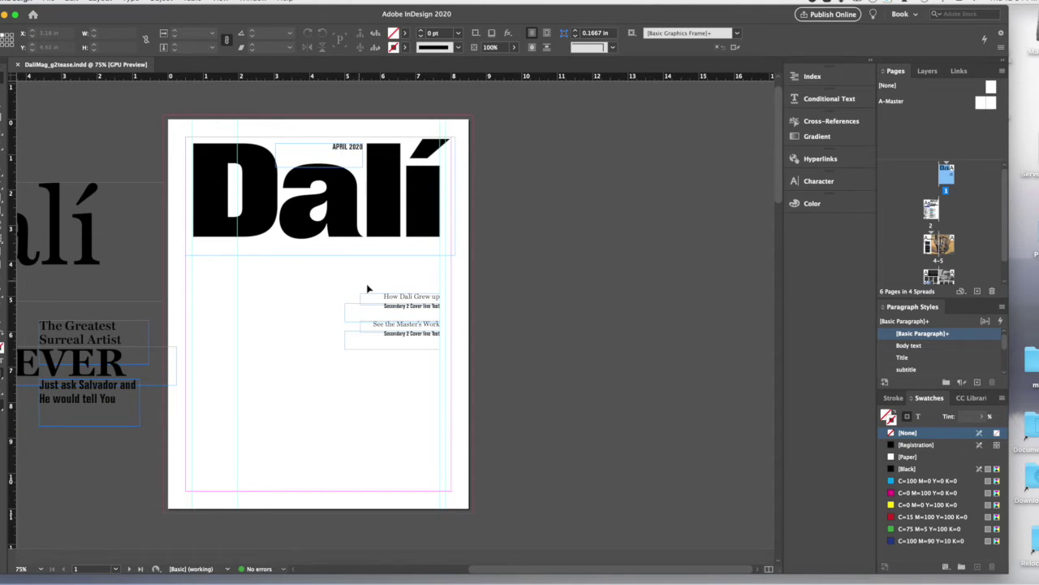
Delete the spare Dalí title from the pasteboard beside the cover page.
{"action": "left_click", "coordinate": [406, 345]}
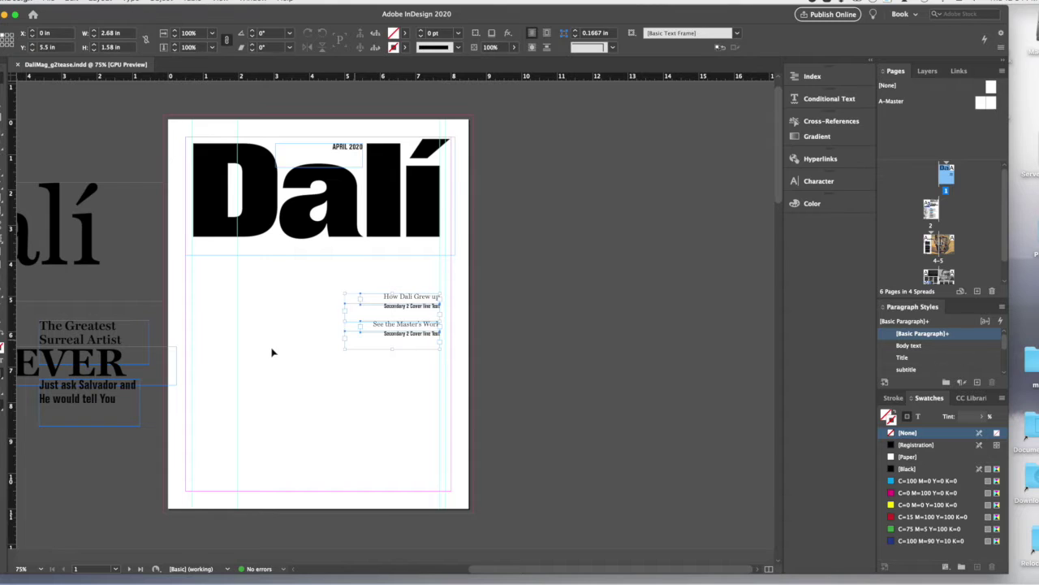
{"action": "left_click", "coordinate": [96, 388]}
{"action": "left_click", "coordinate": [97, 339]}
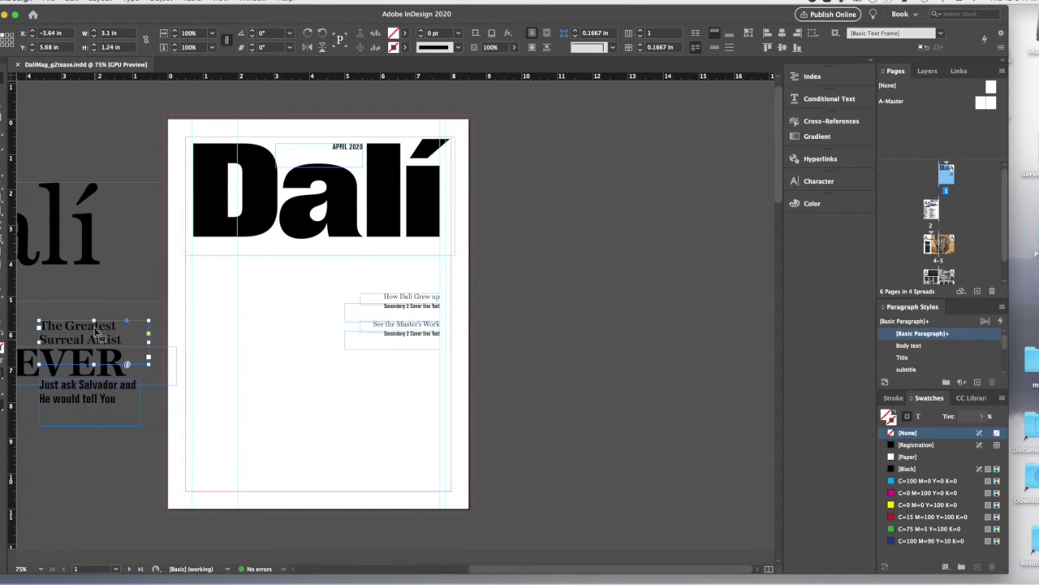
{"action": "left_click", "coordinate": [96, 240]}
{"action": "key", "text": "Delete"}
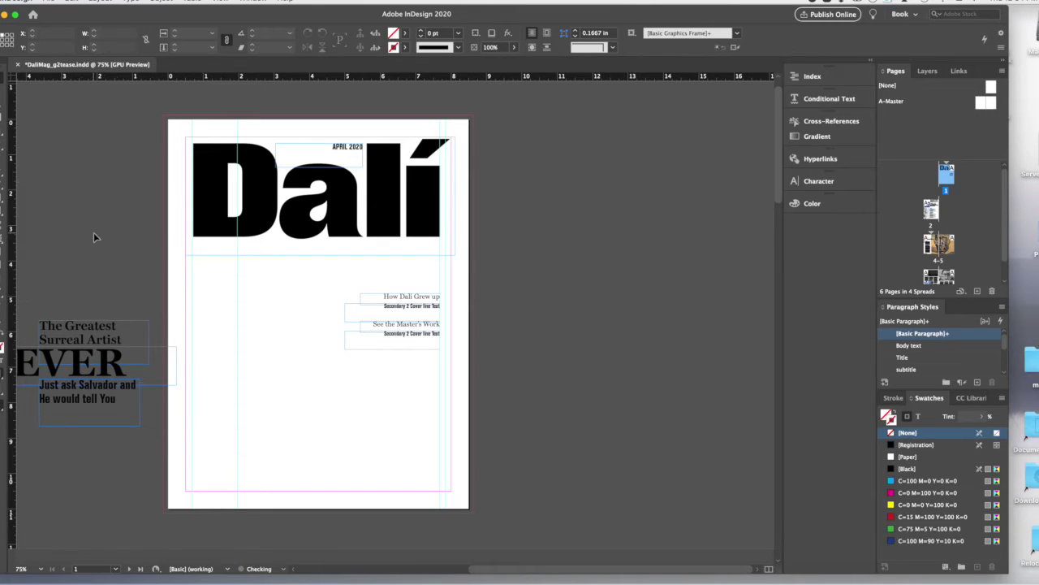
{"action": "left_click_drag", "start_coordinate": [94, 232], "coordinate": [86, 455]}
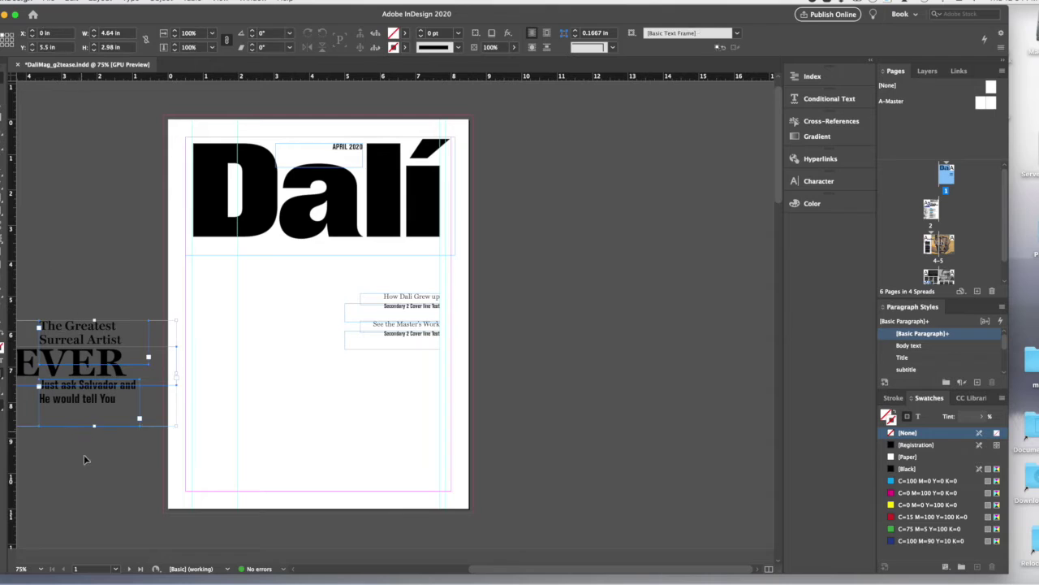
{"action": "left_click", "coordinate": [96, 485]}
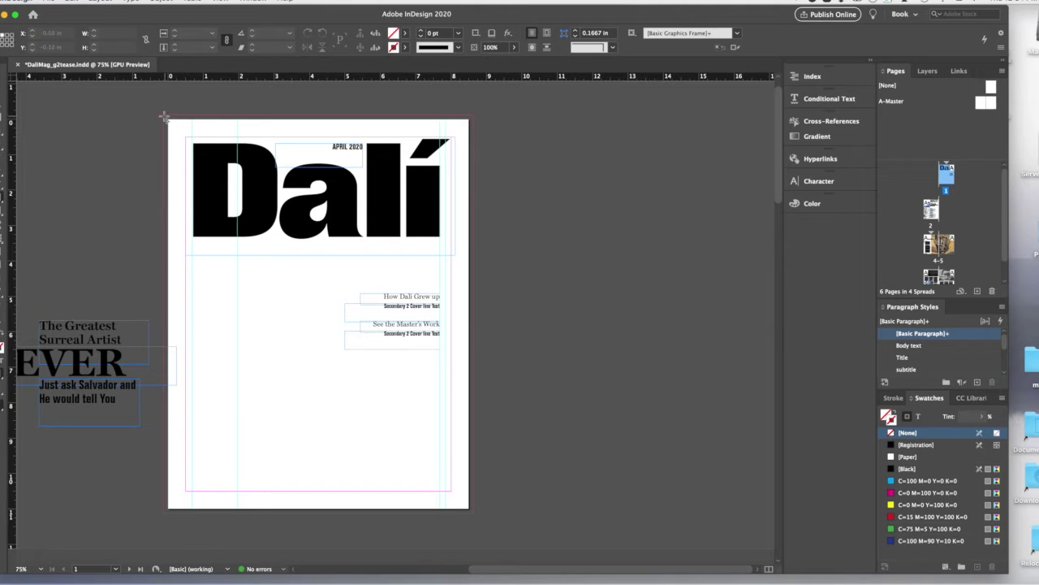
Draw an 8.75 by 11.25 in picture frame covering the whole cover page out to the bleed.
{"action": "left_click_drag", "start_coordinate": [163, 117], "coordinate": [472, 516]}
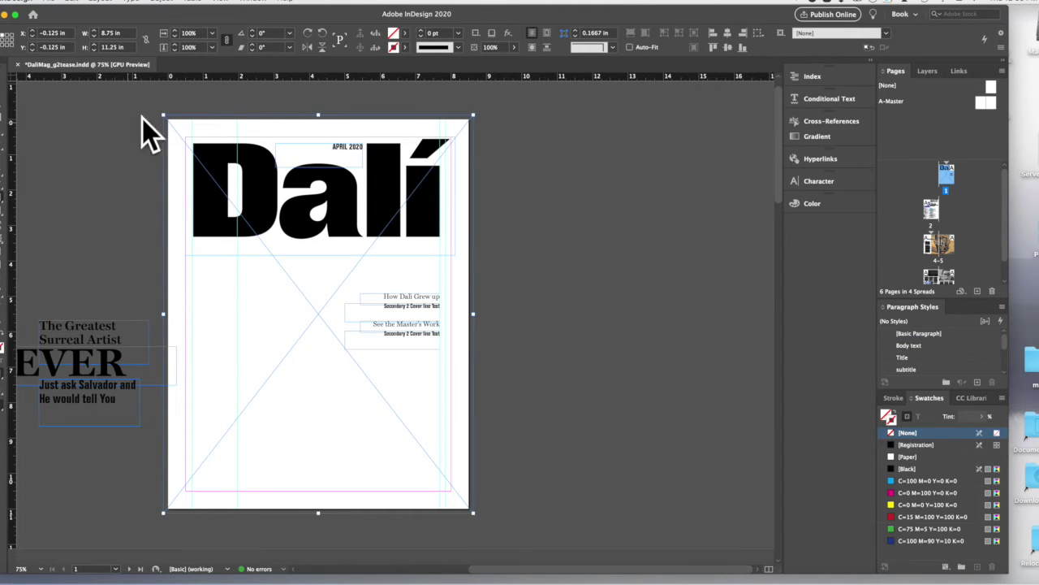
{"action": "left_click", "coordinate": [2, 199]}
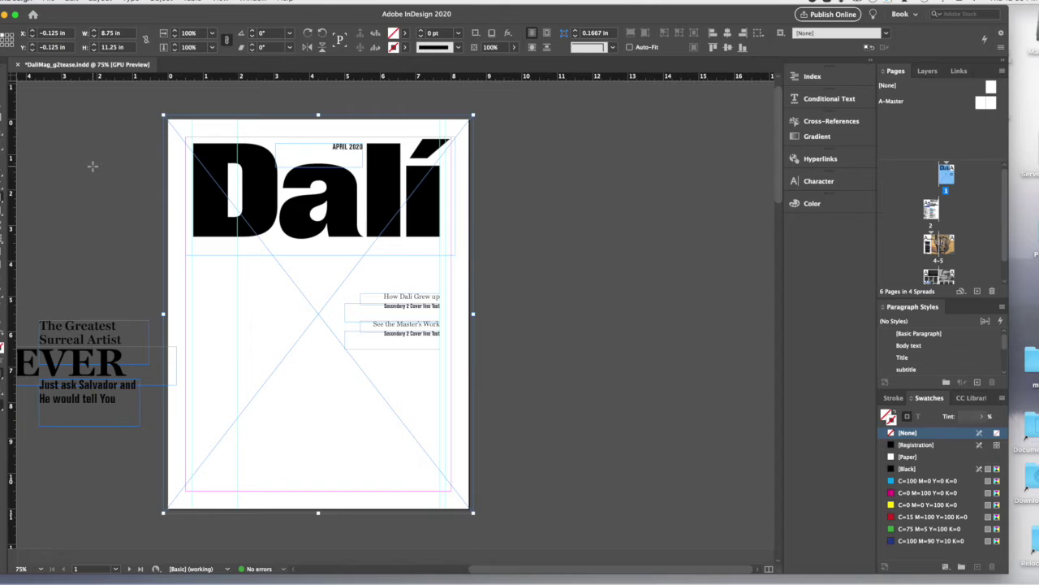
{"action": "key", "text": "v"}
Preview the images in the dali folder to find a portrait to place in the cover frame.
{"action": "key", "text": "super+d"}
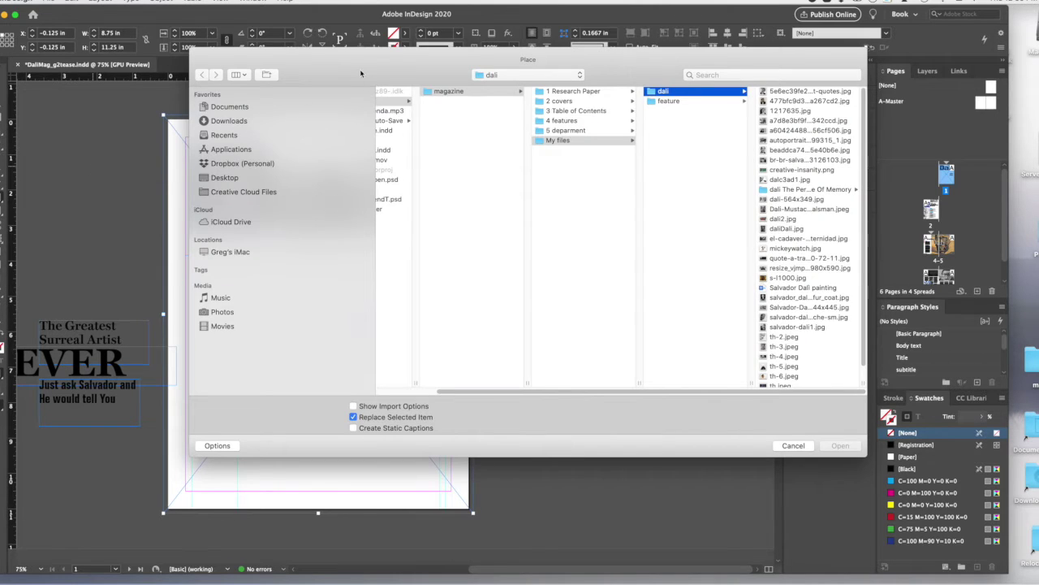
{"action": "left_click_drag", "start_coordinate": [360, 74], "coordinate": [269, 72]}
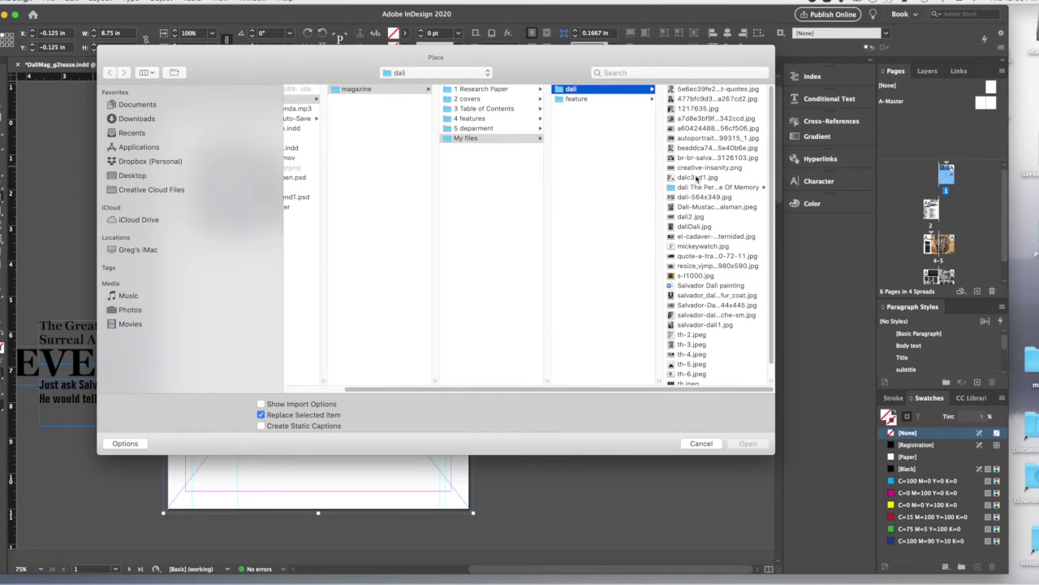
{"action": "left_click", "coordinate": [694, 90]}
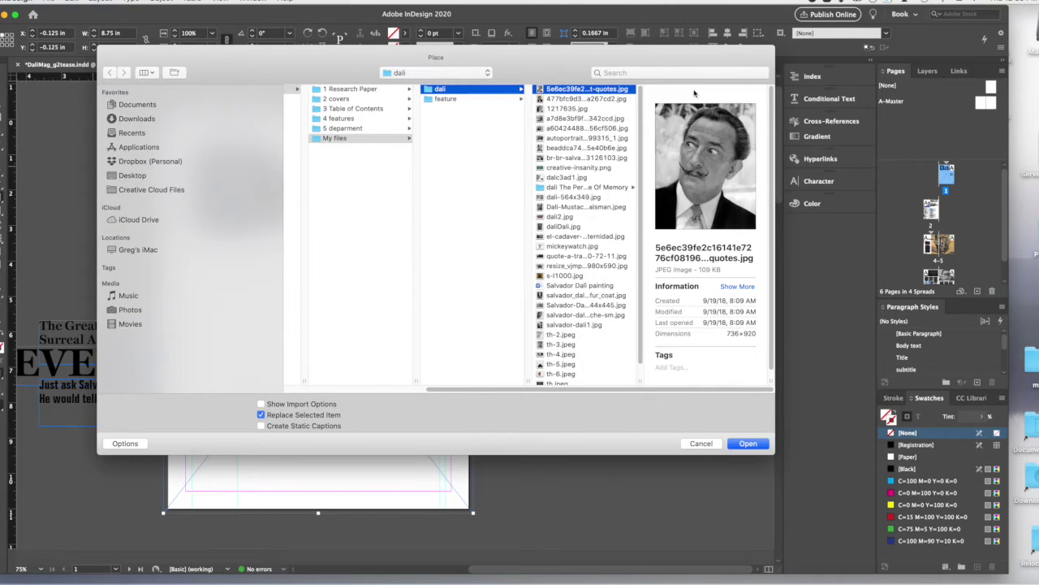
{"action": "left_click", "coordinate": [582, 100]}
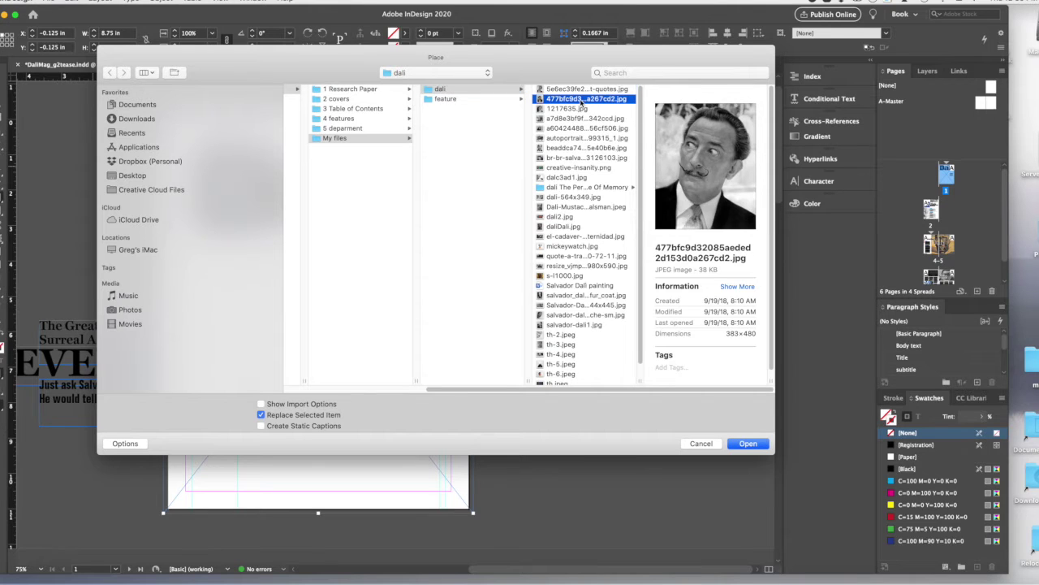
{"action": "left_click", "coordinate": [579, 108]}
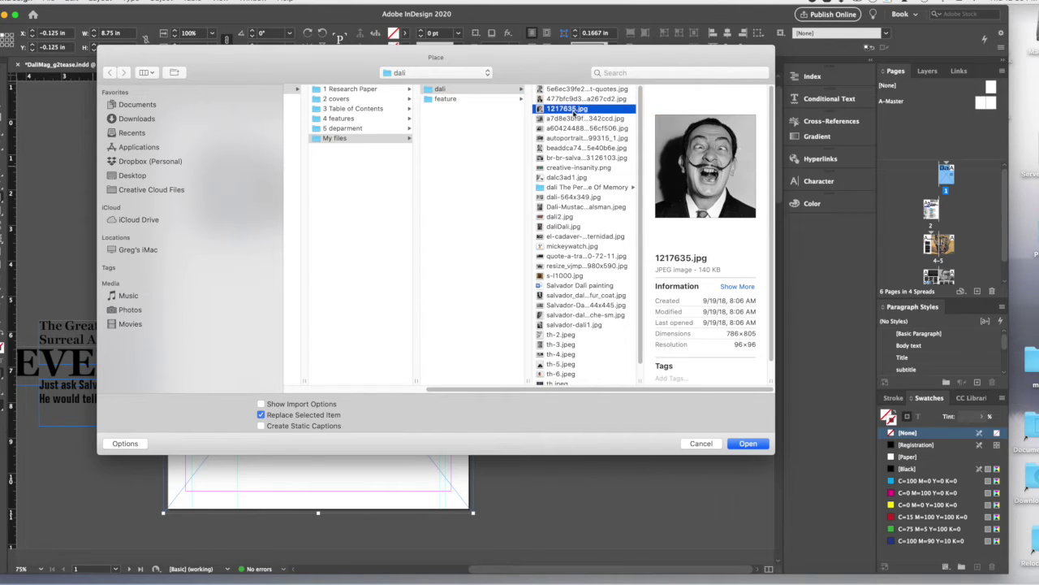
{"action": "left_click", "coordinate": [576, 118]}
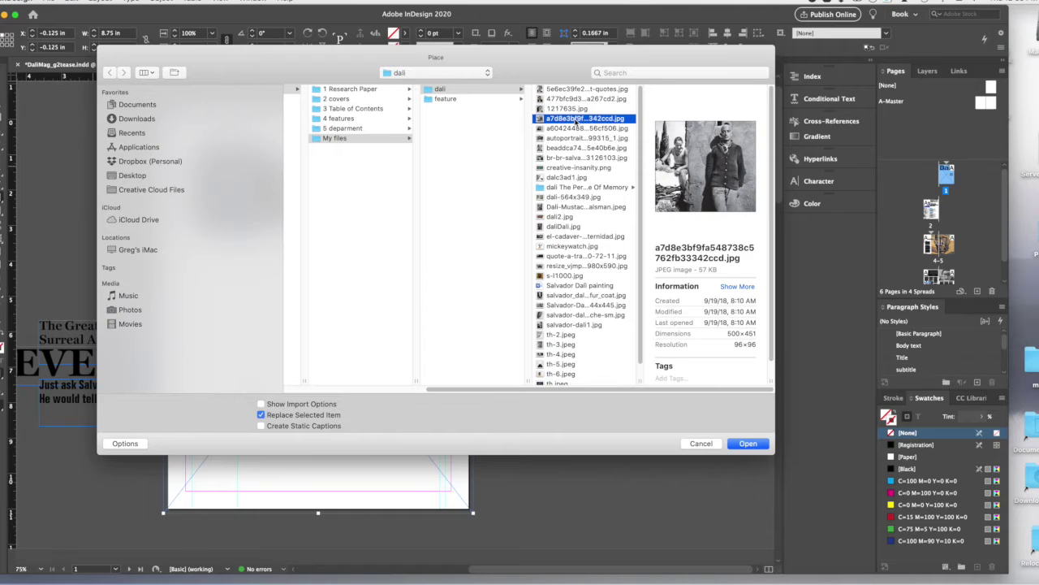
{"action": "left_click", "coordinate": [576, 128]}
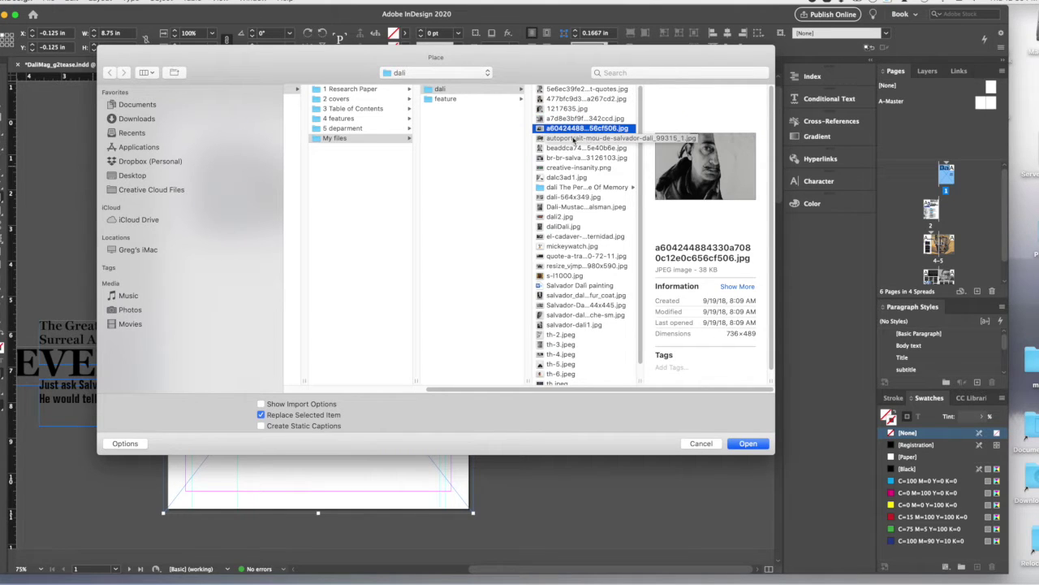
{"action": "left_click", "coordinate": [573, 138]}
{"action": "left_click", "coordinate": [575, 149]}
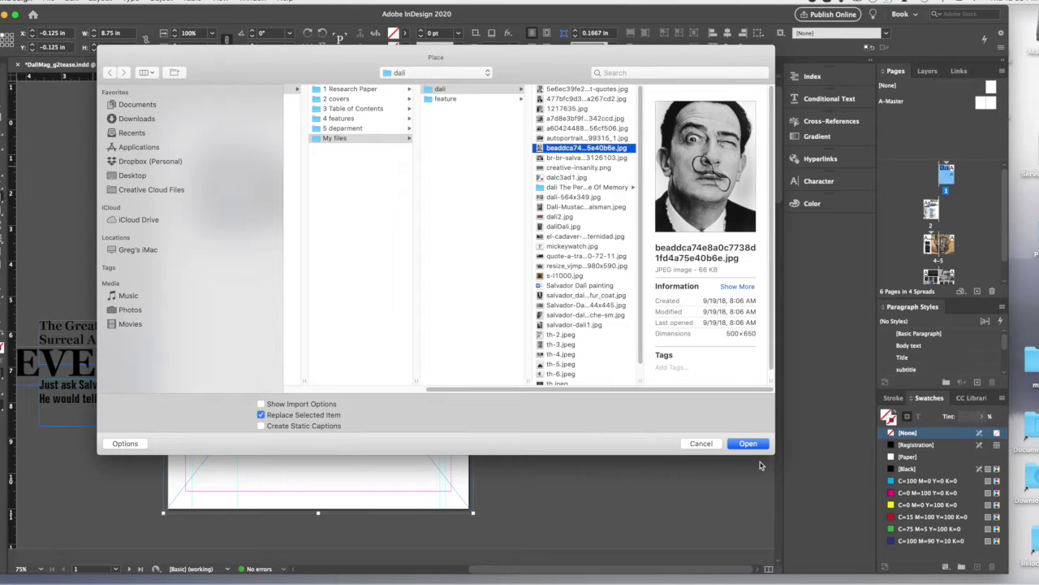
{"action": "left_click", "coordinate": [566, 162]}
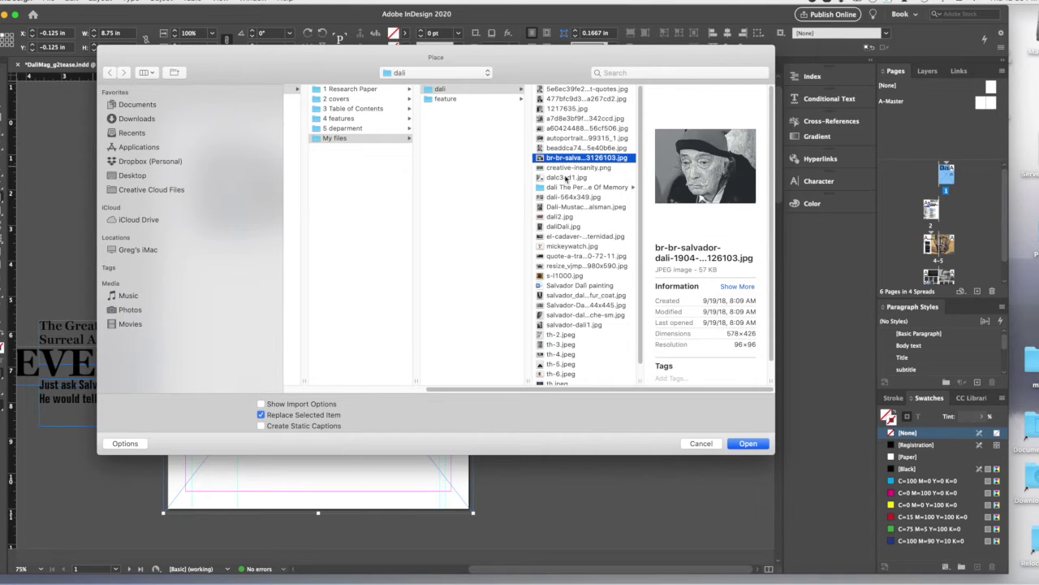
{"action": "left_click", "coordinate": [571, 167]}
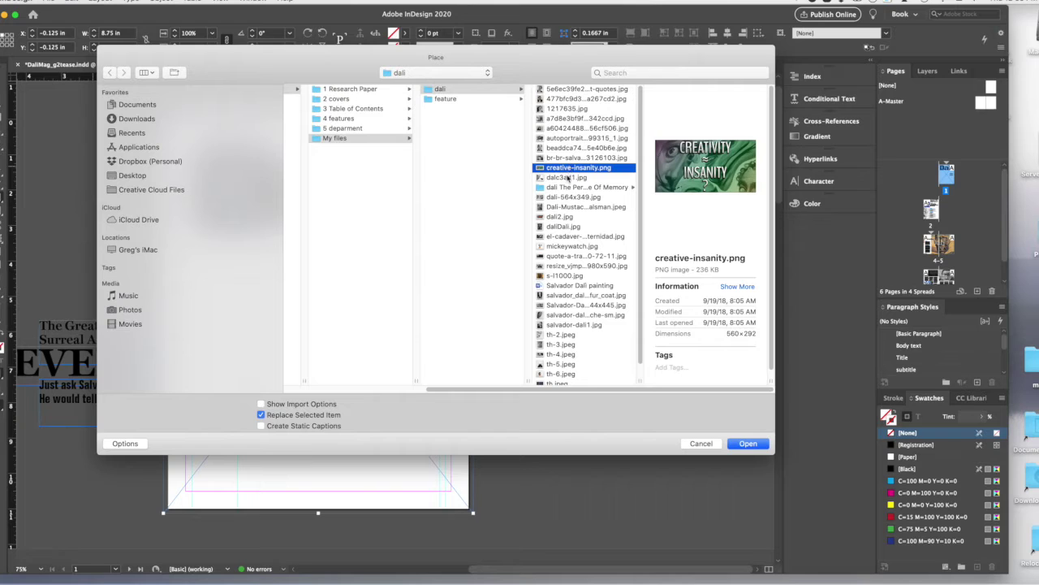
{"action": "left_click", "coordinate": [566, 177]}
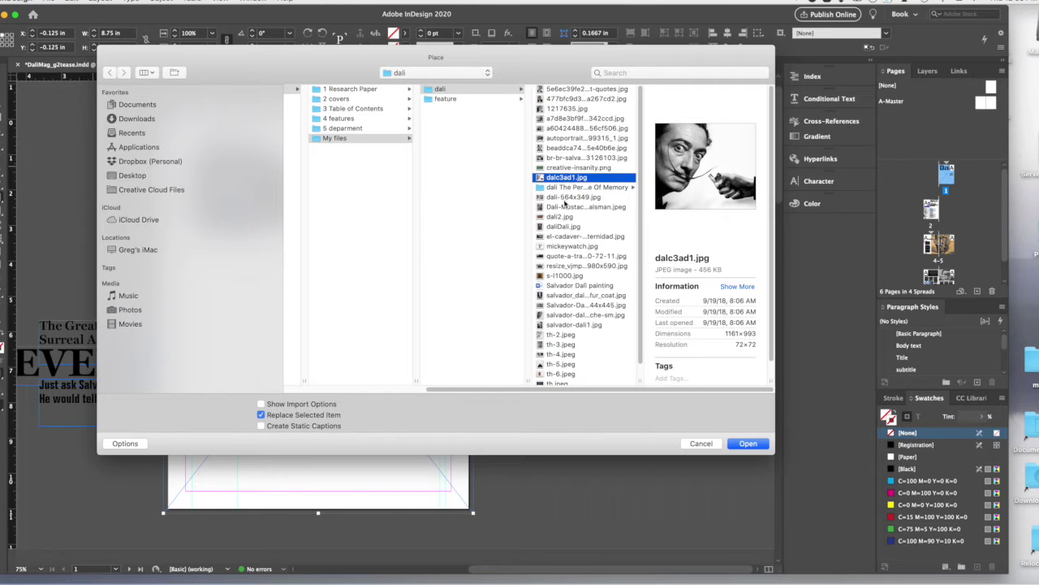
{"action": "left_click", "coordinate": [566, 198]}
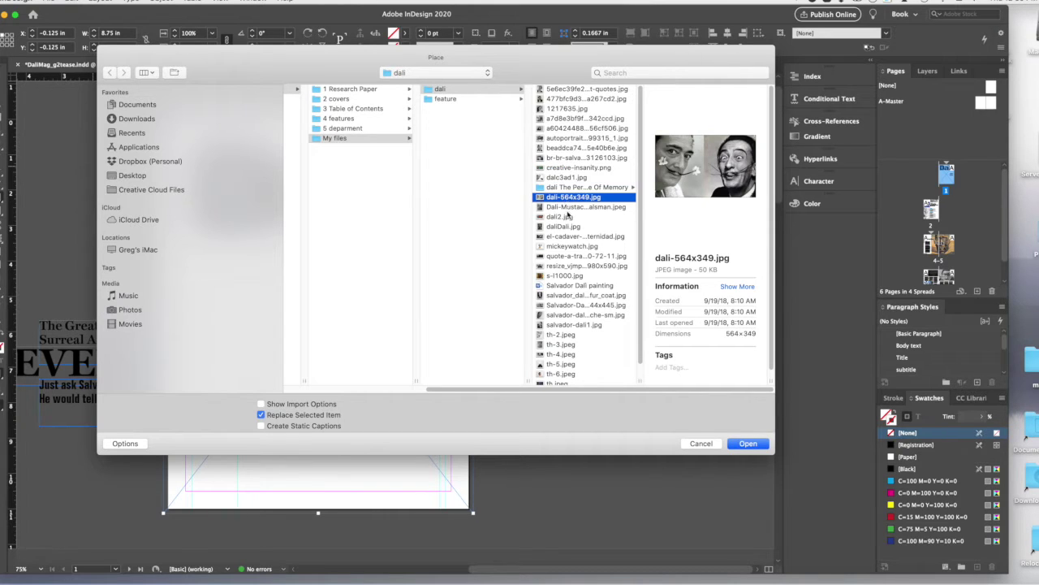
{"action": "left_click", "coordinate": [570, 209]}
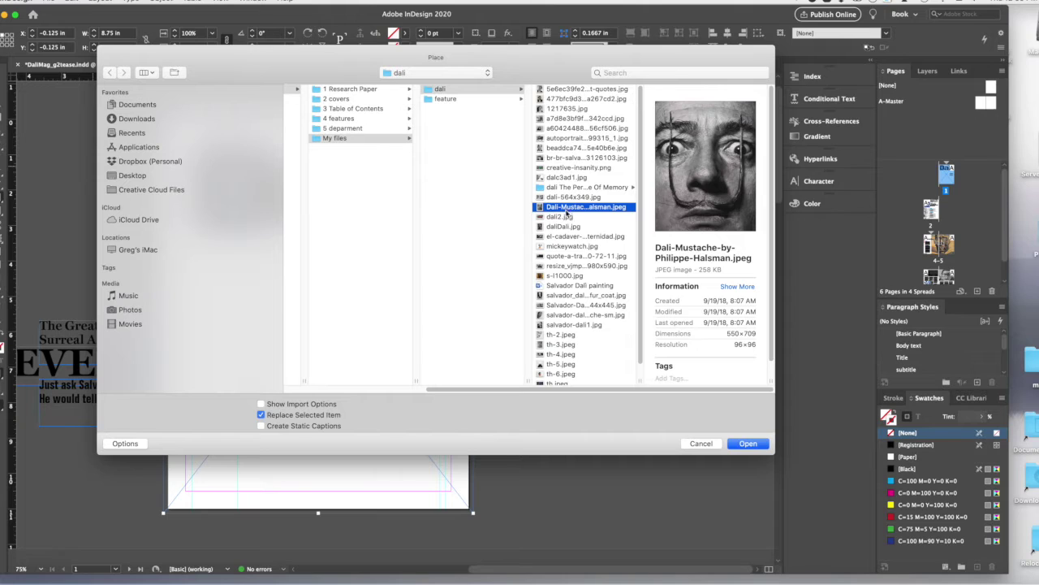
{"action": "left_click", "coordinate": [568, 219]}
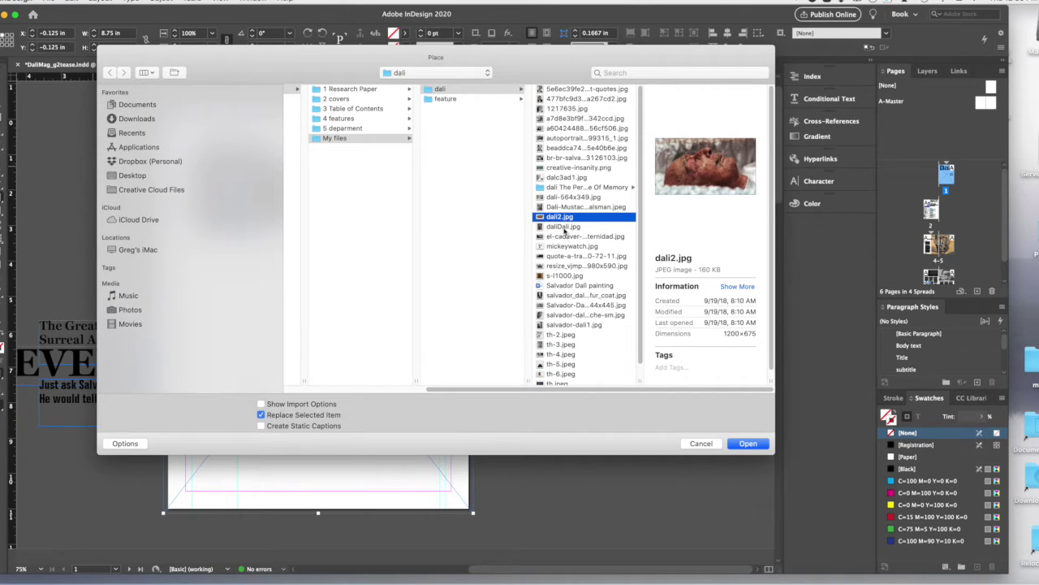
{"action": "left_click", "coordinate": [564, 228]}
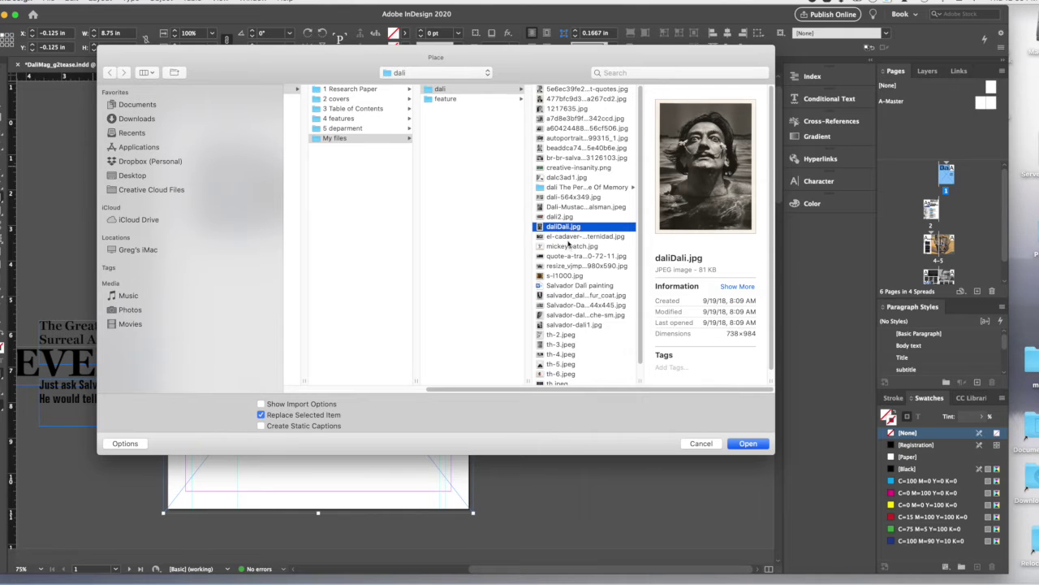
{"action": "left_click", "coordinate": [567, 237]}
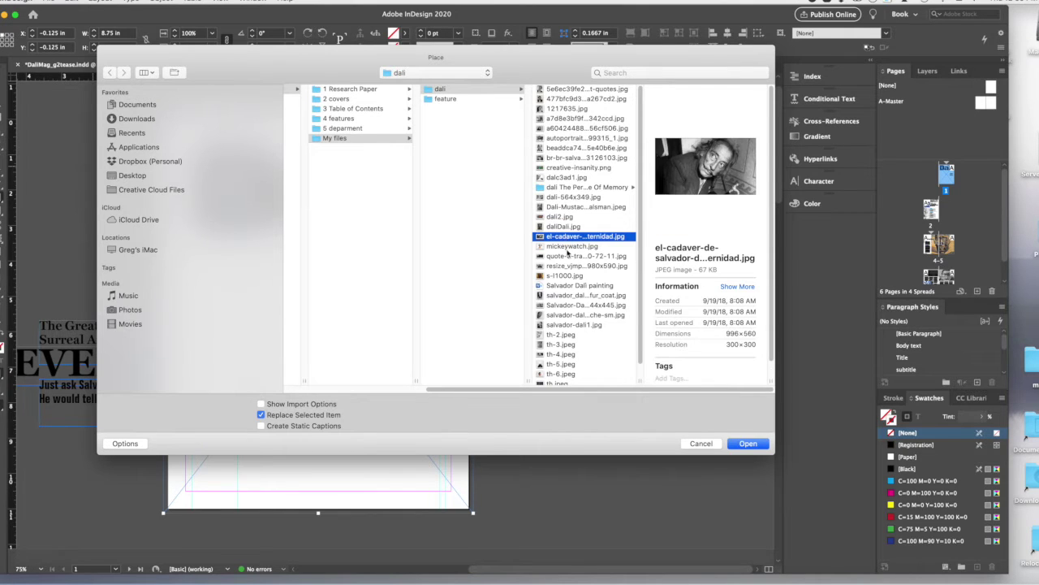
{"action": "left_click", "coordinate": [568, 247]}
{"action": "left_click", "coordinate": [569, 256]}
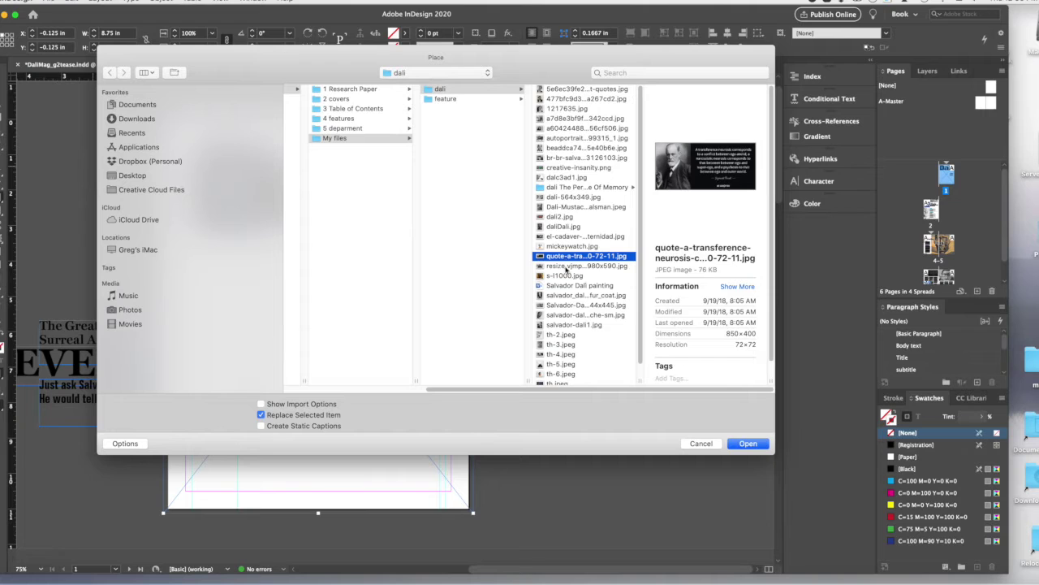
{"action": "left_click", "coordinate": [567, 266]}
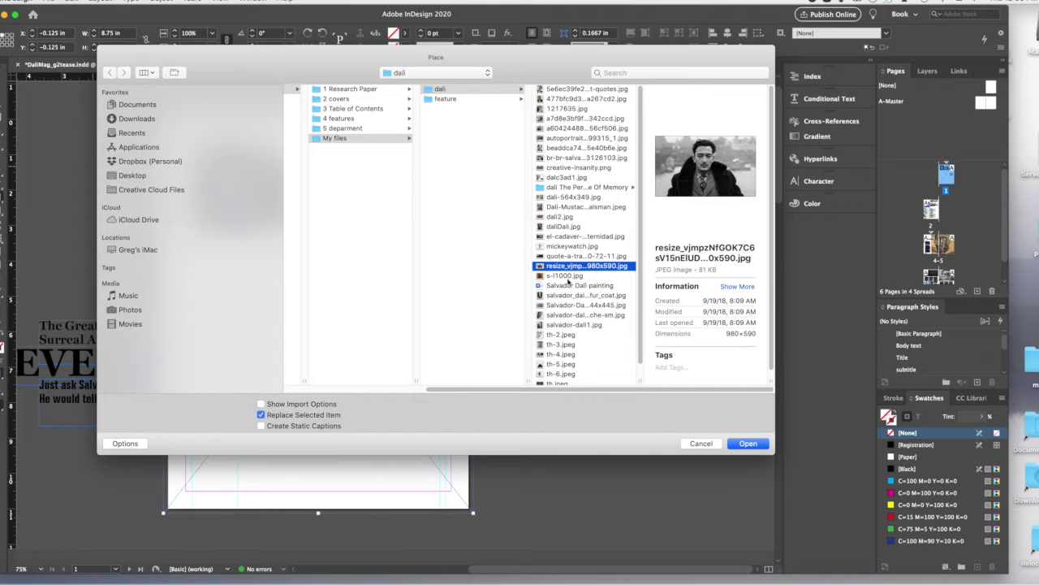
{"action": "left_click", "coordinate": [568, 276]}
{"action": "left_click", "coordinate": [570, 286]}
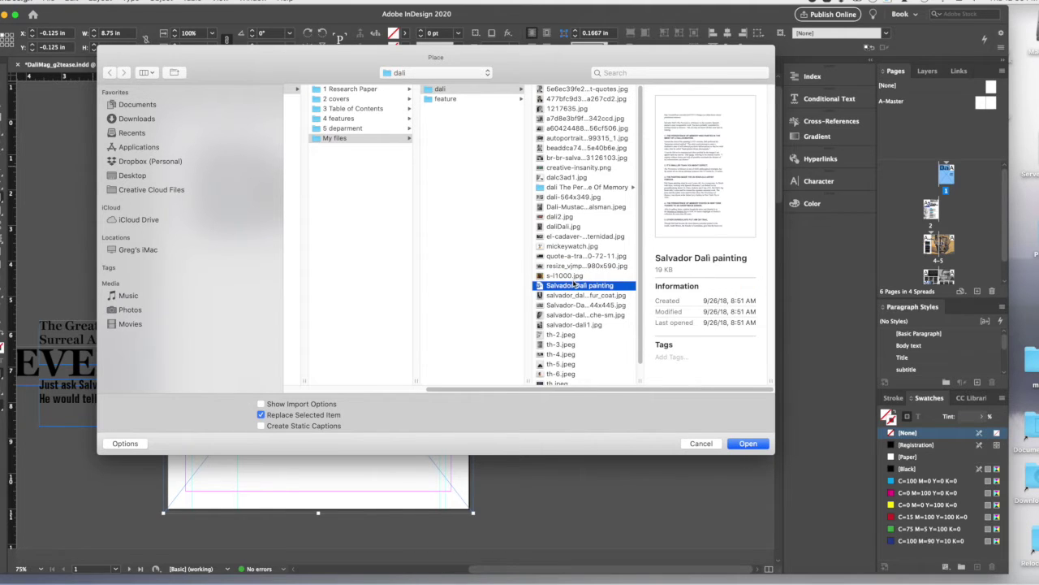
{"action": "left_click", "coordinate": [571, 295]}
{"action": "left_click", "coordinate": [573, 305]}
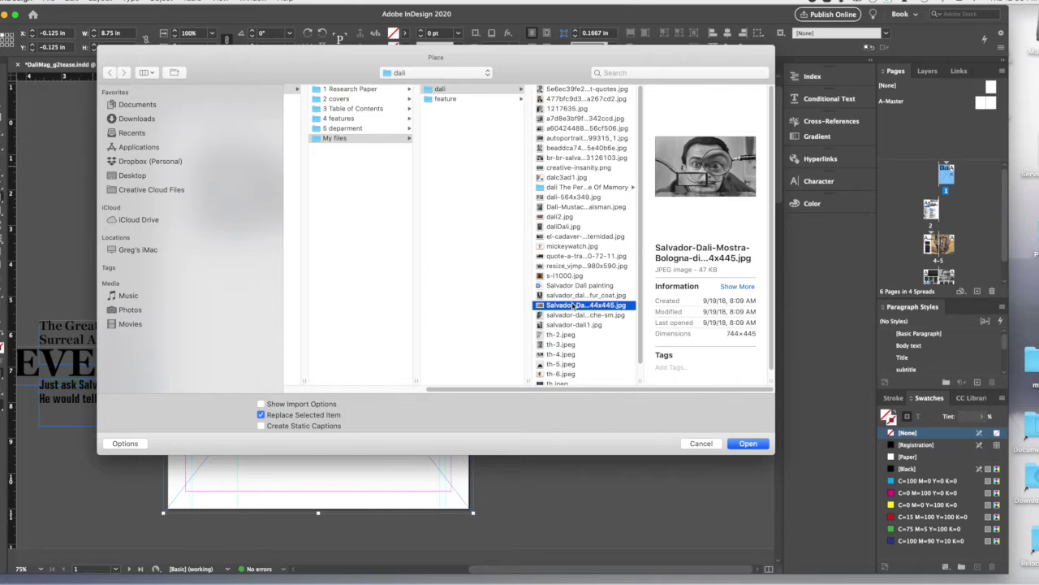
{"action": "left_click", "coordinate": [570, 315]}
{"action": "left_click", "coordinate": [569, 316]}
{"action": "key", "text": "Escape"}
{"action": "left_click", "coordinate": [558, 326]}
{"action": "left_click", "coordinate": [559, 335]}
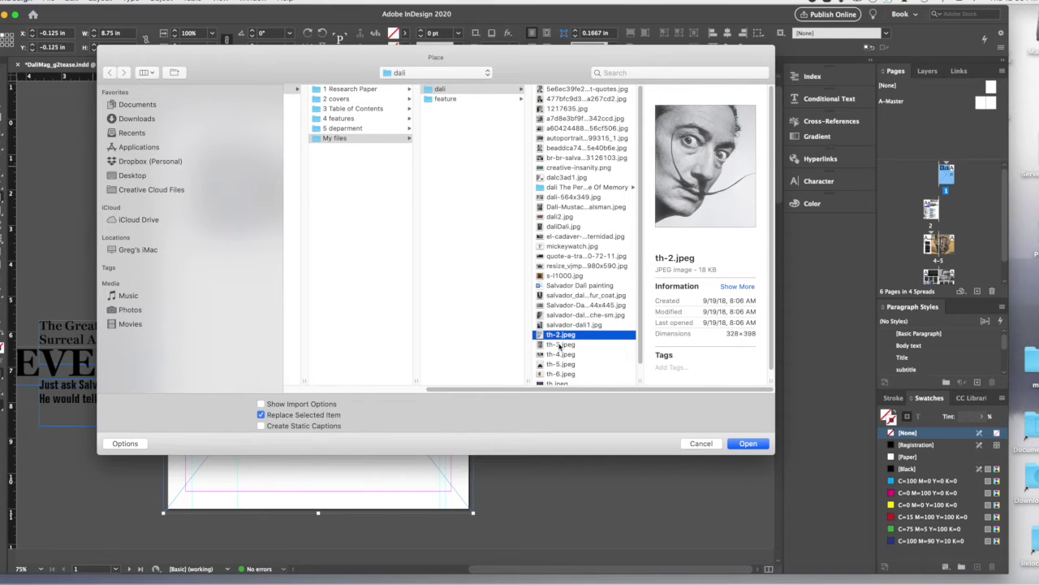
{"action": "left_click", "coordinate": [559, 344]}
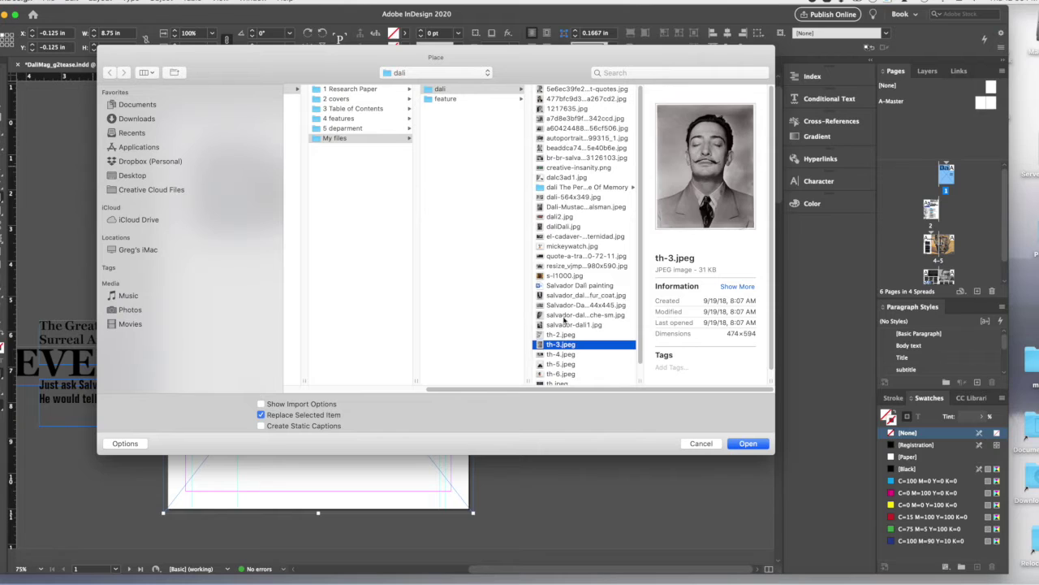
Place salvador-dali-mustache-sm.jpg in the full-page cover frame.
{"action": "left_click", "coordinate": [566, 317]}
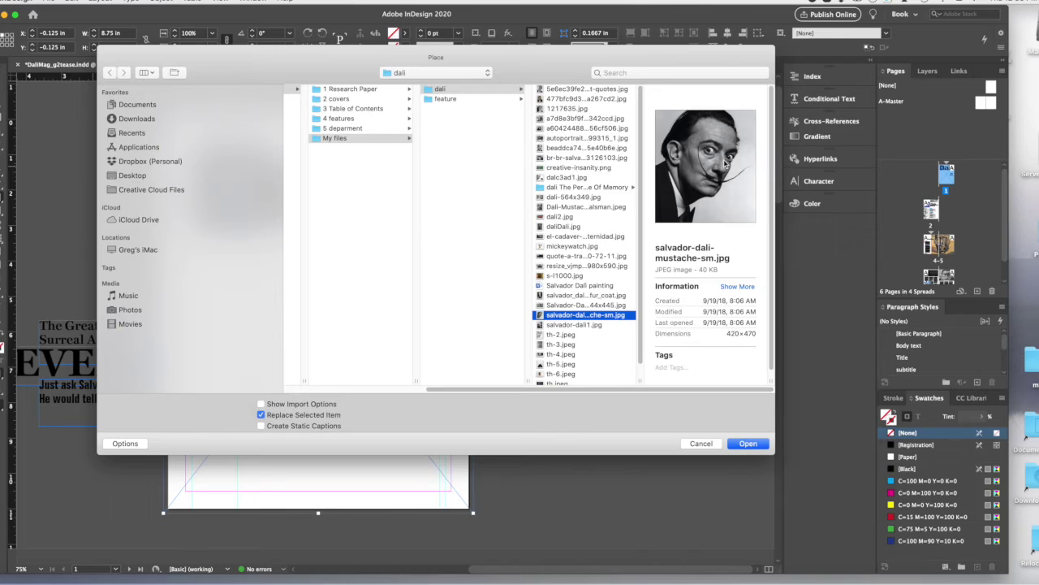
{"action": "left_click", "coordinate": [753, 442]}
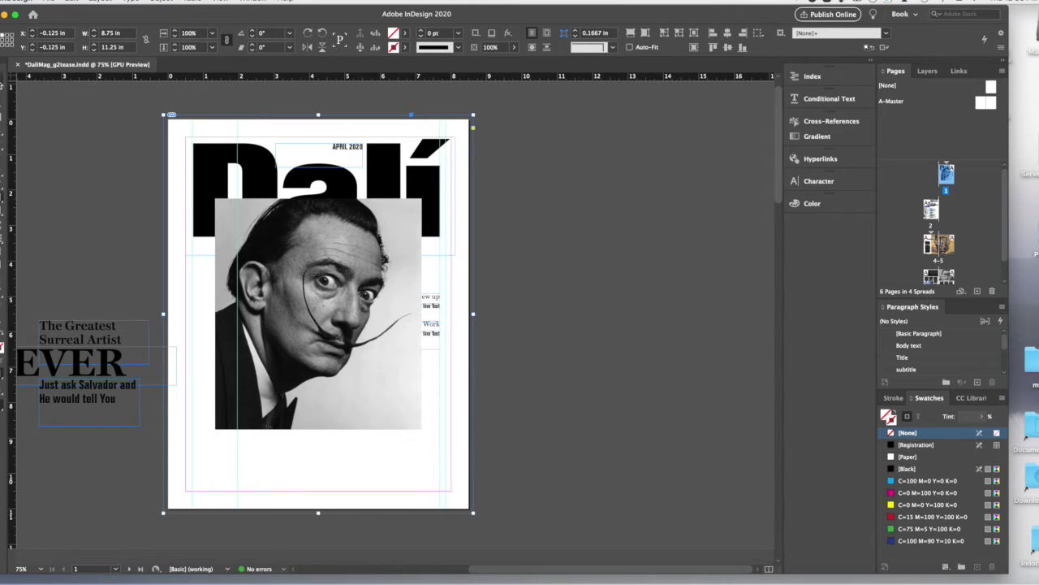
Scale the portrait inside its frame to about 176% and reposition it to fill the cover, at about X -0.555 in, Y -0.095 in.
{"action": "left_click", "coordinate": [408, 415]}
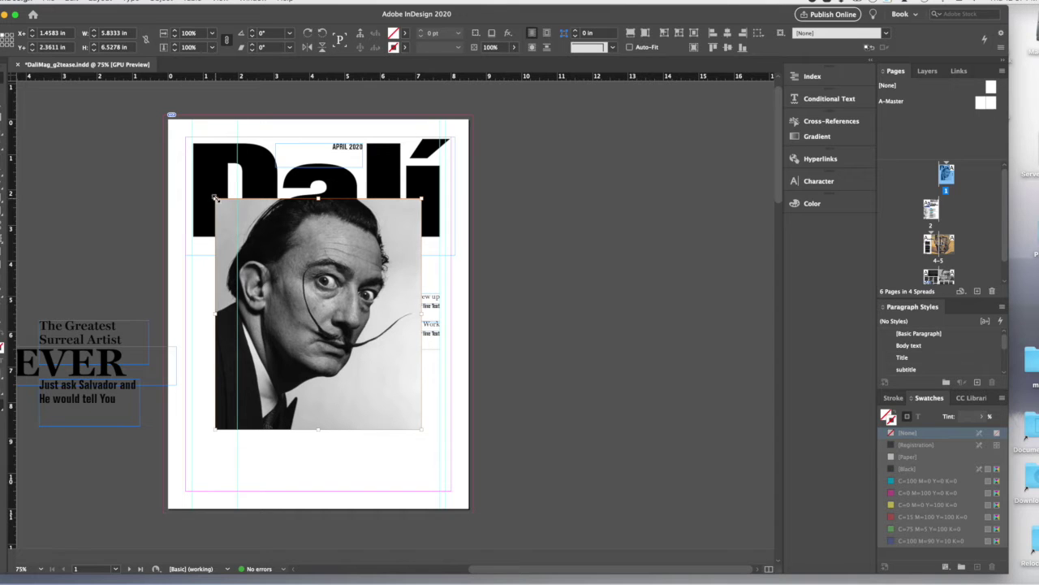
{"action": "left_click_drag", "start_coordinate": [213, 198], "coordinate": [134, 107]}
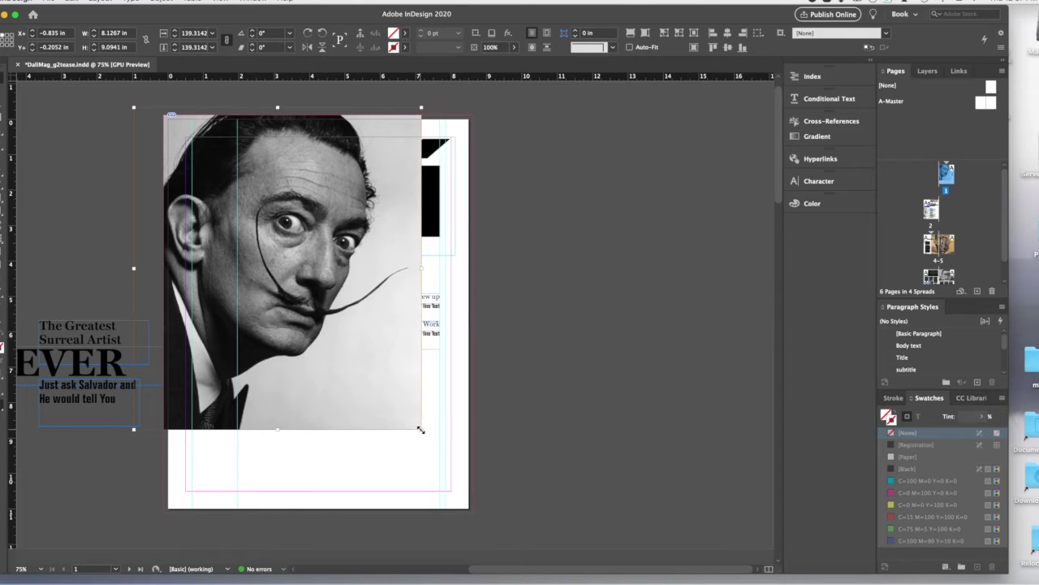
{"action": "left_click_drag", "start_coordinate": [420, 429], "coordinate": [489, 515]}
{"action": "scroll", "coordinate": [515, 422], "scroll_direction": "up", "scroll_amount": 2}
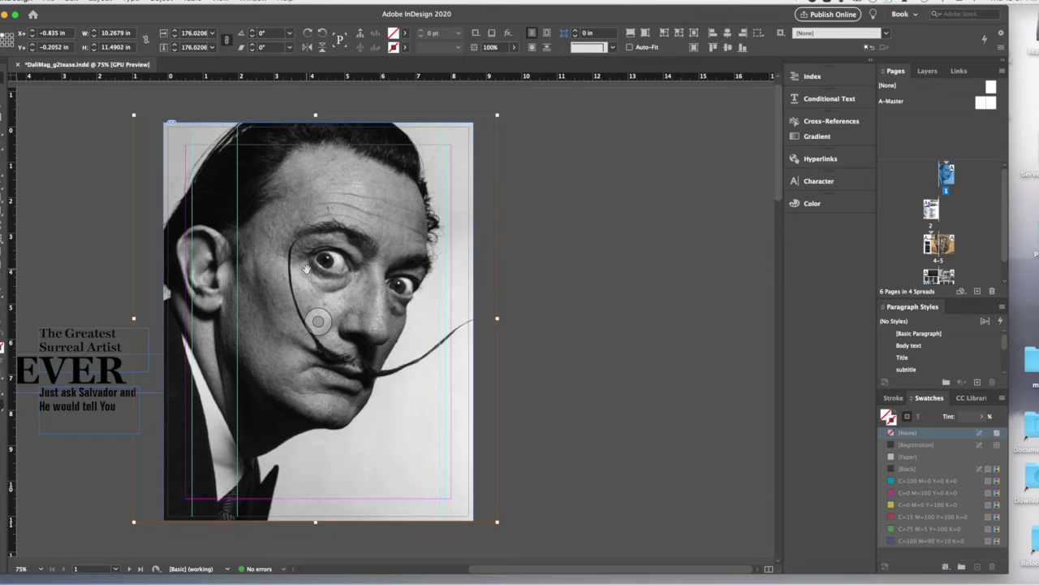
{"action": "mouse_move", "coordinate": [307, 273]}
{"action": "left_mouse_down"}
{"action": "mouse_move", "coordinate": [328, 275]}
{"action": "mouse_move", "coordinate": [285, 272]}
{"action": "mouse_move", "coordinate": [318, 277]}
{"action": "left_mouse_up"}
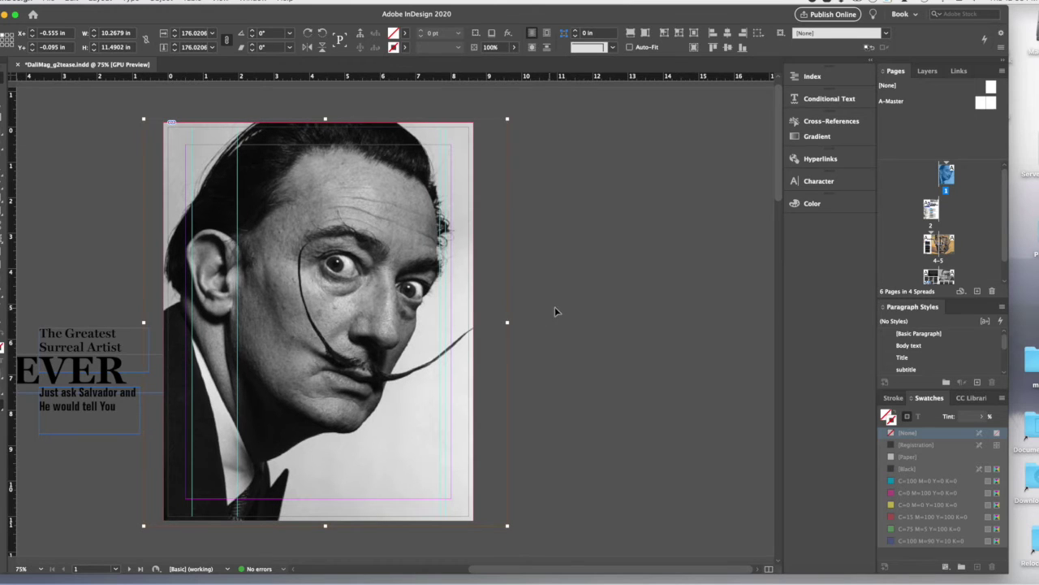
Send the full-page portrait frame to the back so it sits behind the cover text.
{"action": "left_click", "coordinate": [546, 313]}
{"action": "left_click", "coordinate": [443, 456]}
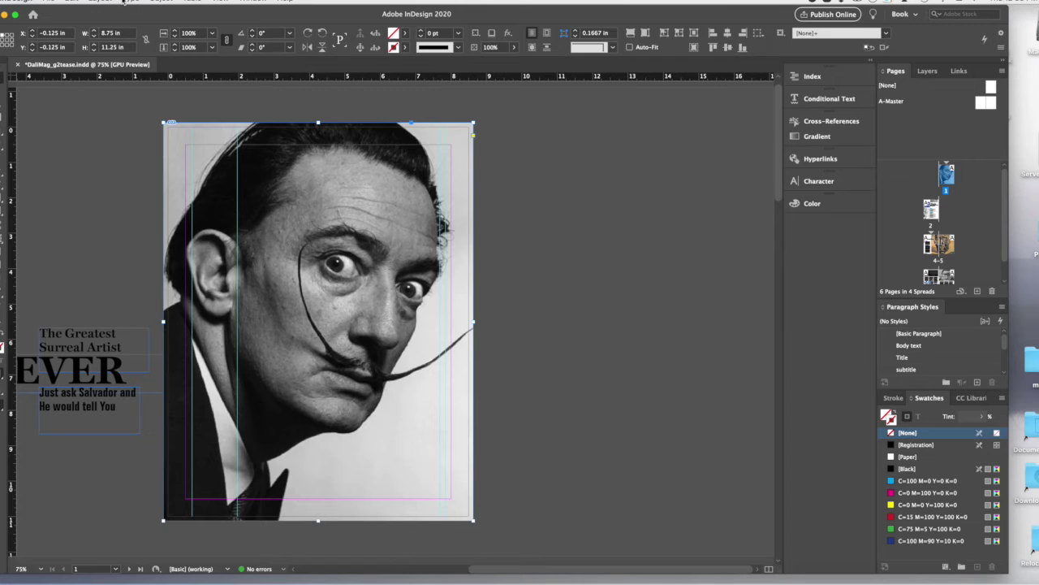
{"action": "left_click", "coordinate": [151, 3]}
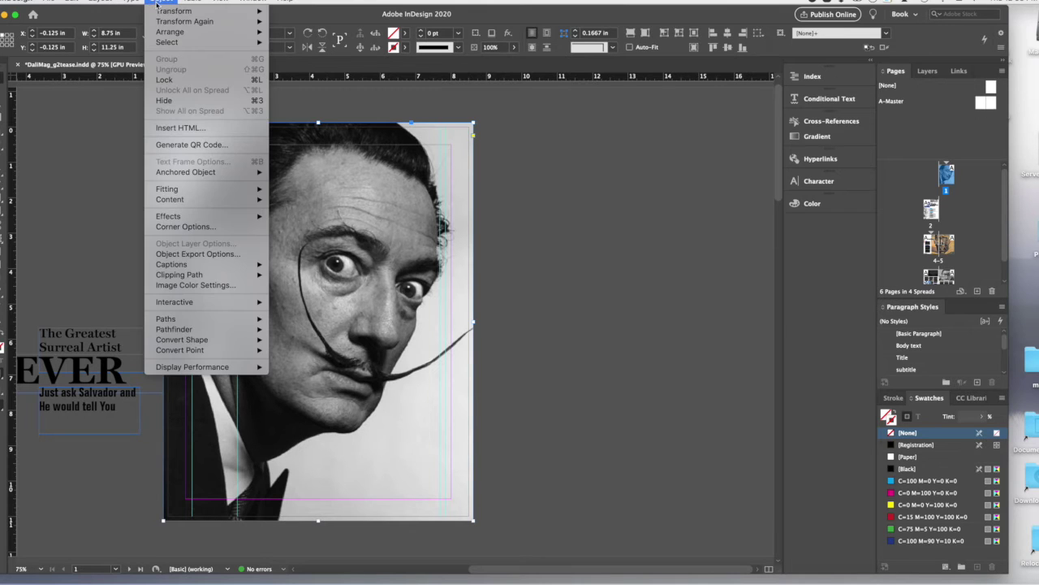
{"action": "mouse_move", "coordinate": [168, 34]}
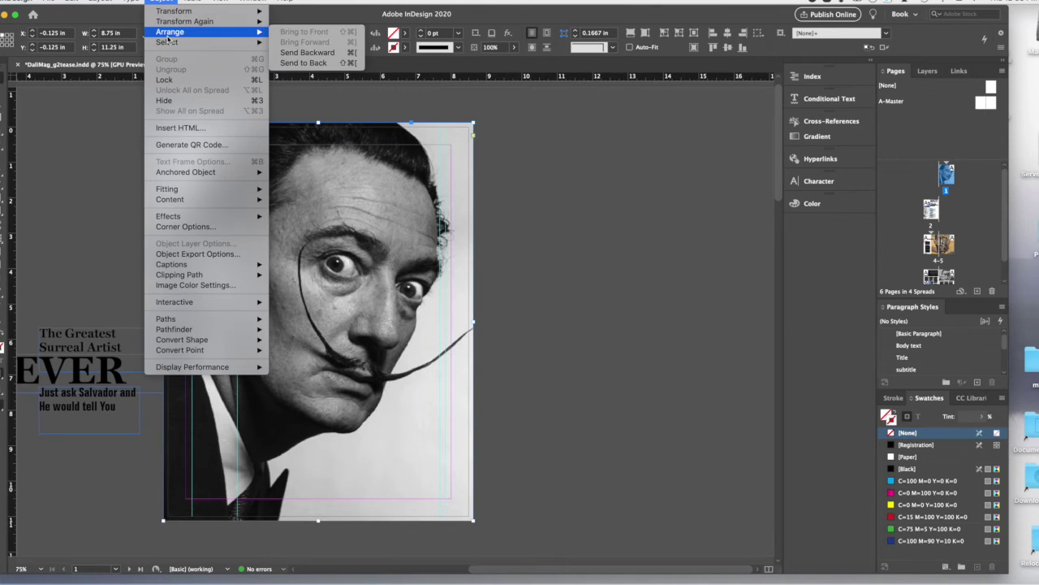
{"action": "left_click", "coordinate": [304, 64]}
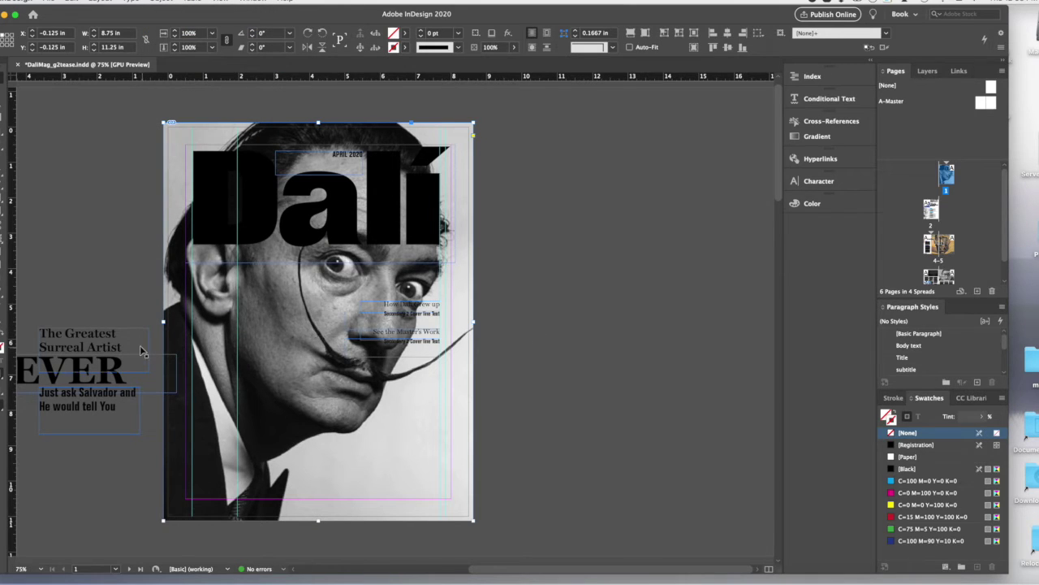
Move the main cover line text frames from the pasteboard onto the cover, at about X 0.68 in, Y 5.34 in.
{"action": "left_click_drag", "start_coordinate": [58, 313], "coordinate": [285, 393]}
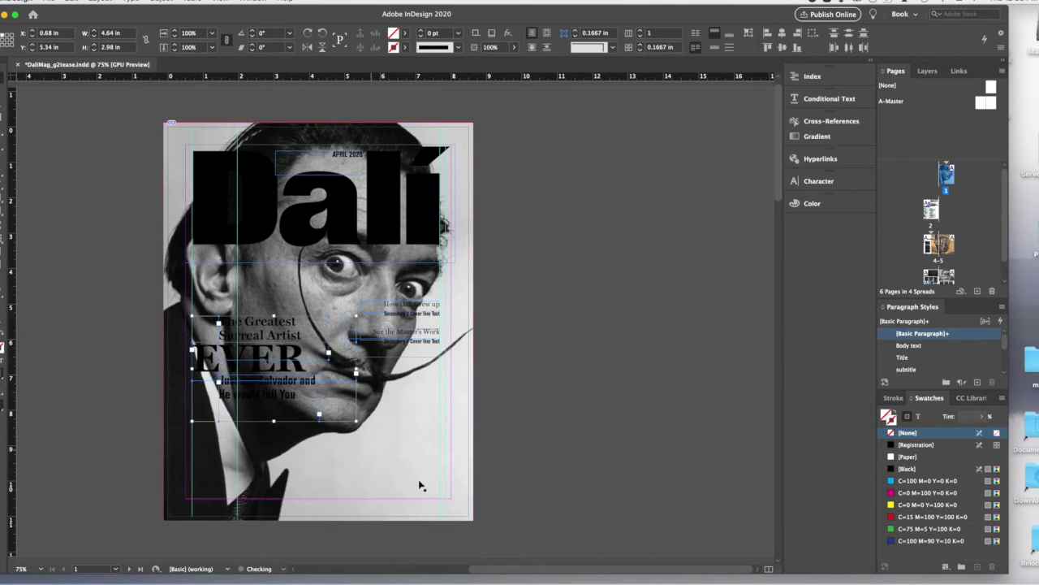
{"action": "left_click", "coordinate": [574, 467]}
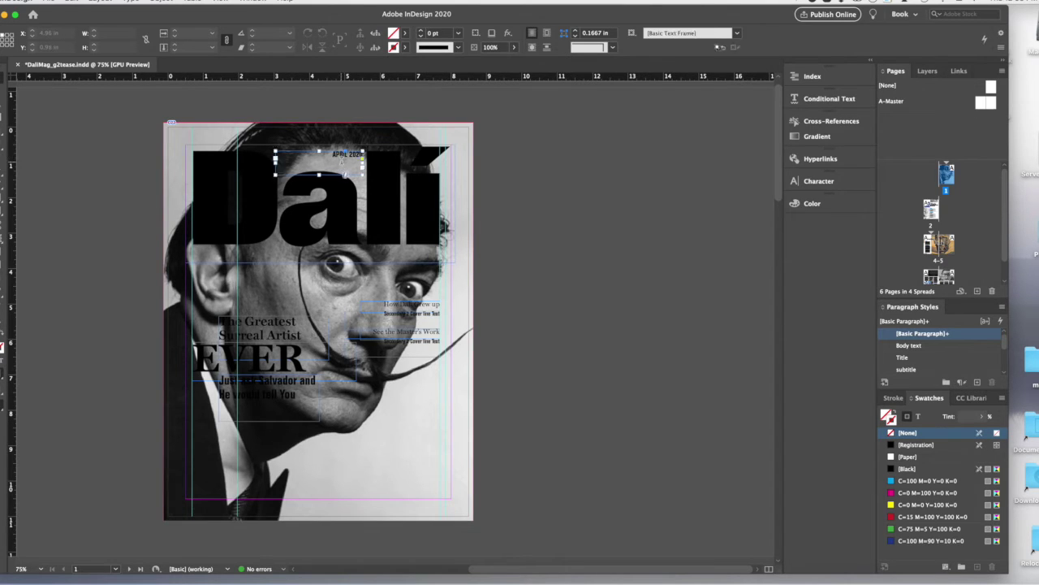
Set the text fill colour of the APRIL 2020 date line to [Paper].
{"action": "double_click", "coordinate": [340, 160]}
{"action": "left_click_drag", "start_coordinate": [328, 154], "coordinate": [360, 155]}
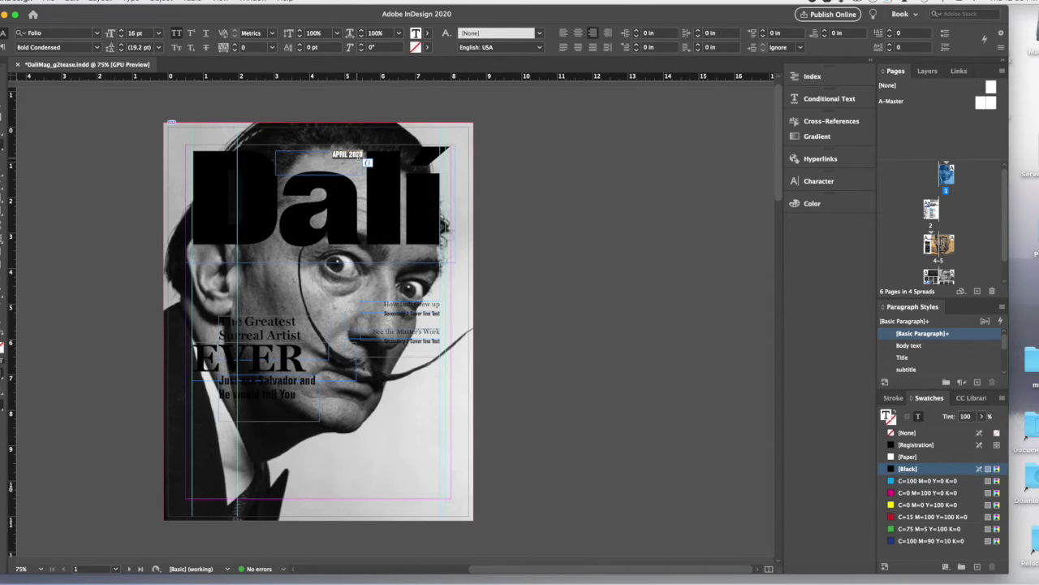
{"action": "left_click", "coordinate": [428, 34]}
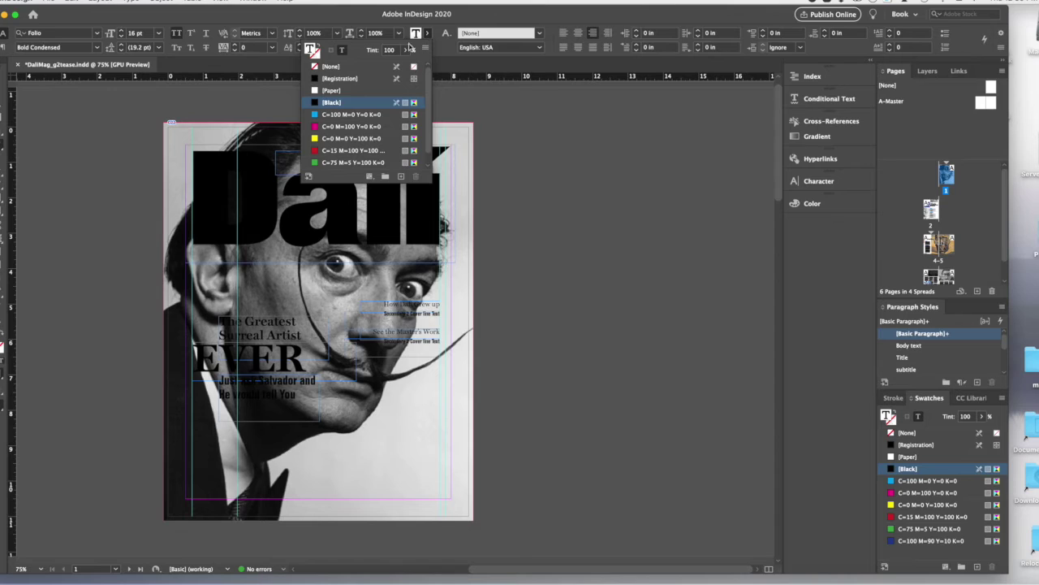
{"action": "left_click", "coordinate": [336, 92]}
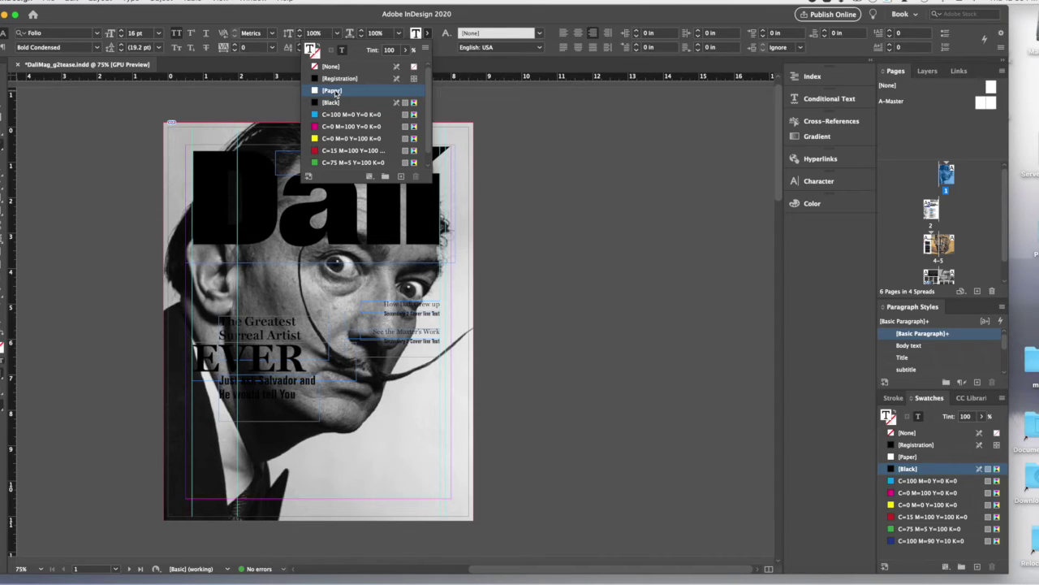
{"action": "left_click", "coordinate": [381, 94]}
{"action": "left_click", "coordinate": [487, 16]}
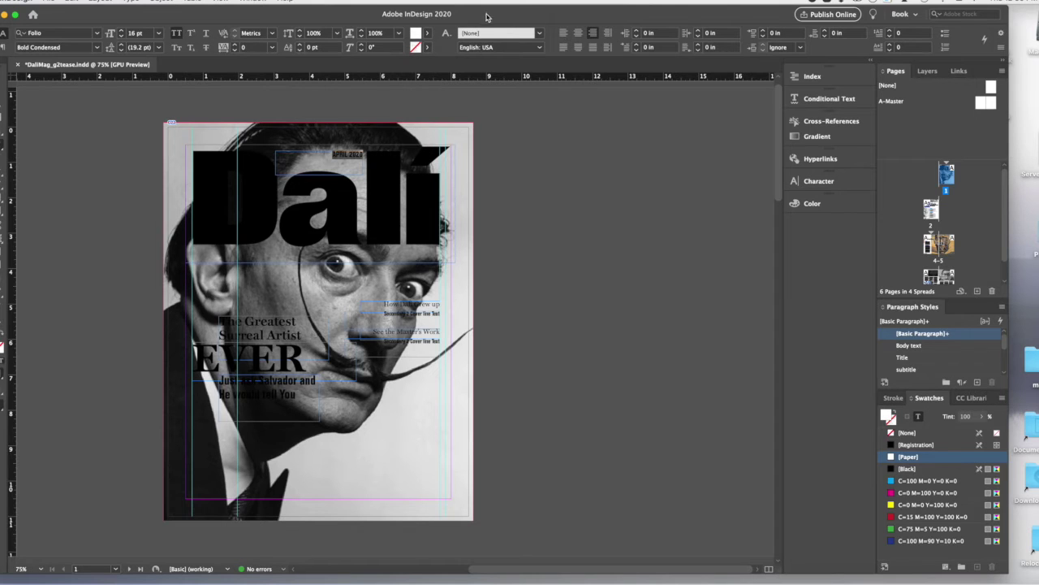
Set the text fill colour of the whole Dalí title to [Paper].
{"action": "left_click", "coordinate": [304, 170]}
{"action": "double_click", "coordinate": [303, 225]}
{"action": "left_click", "coordinate": [233, 215]}
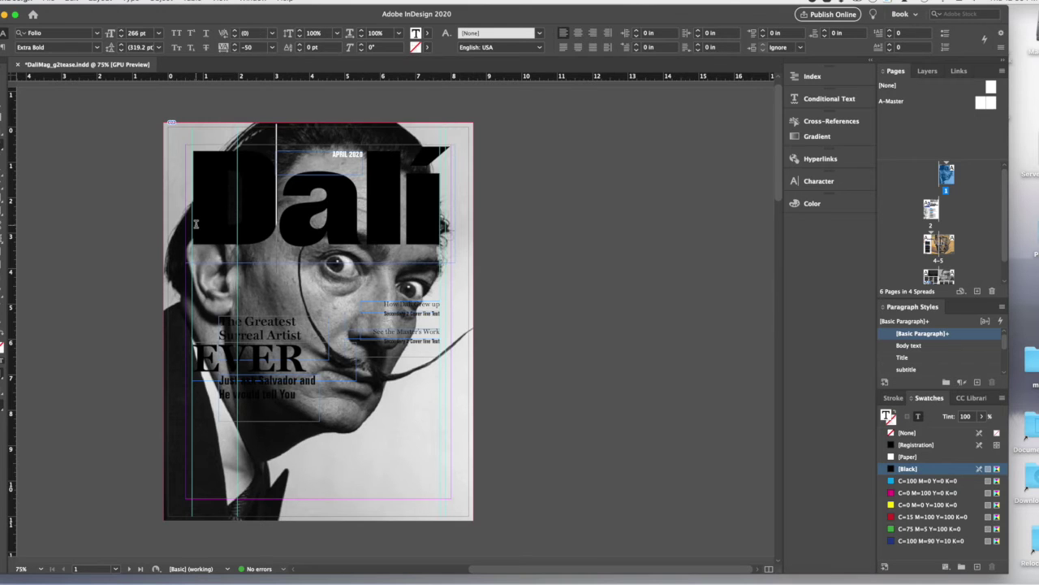
{"action": "left_click_drag", "start_coordinate": [197, 224], "coordinate": [284, 225]}
{"action": "left_click_drag", "start_coordinate": [206, 231], "coordinate": [423, 236]}
{"action": "left_click", "coordinate": [422, 235]}
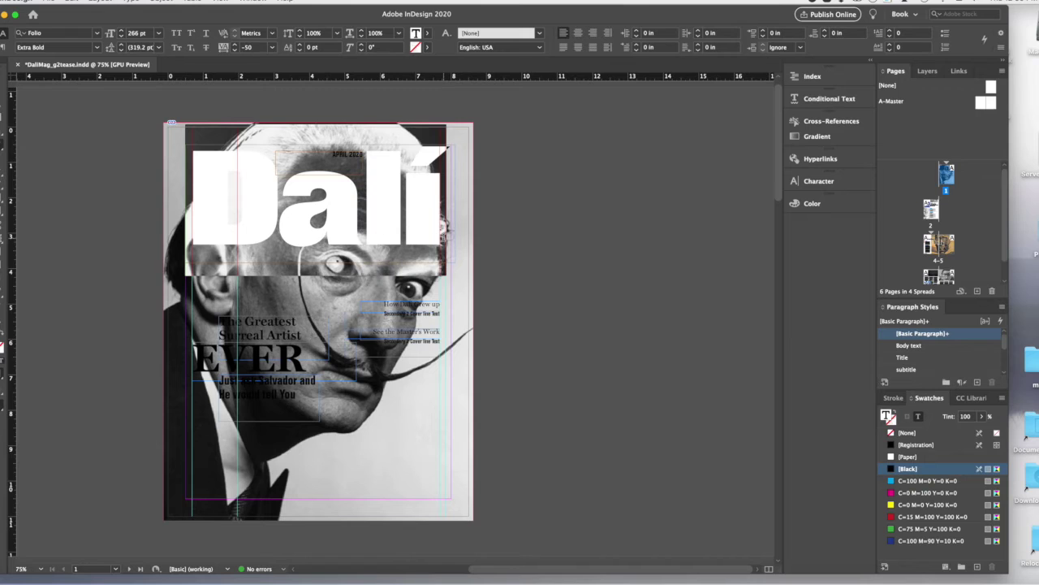
{"action": "left_click", "coordinate": [427, 36]}
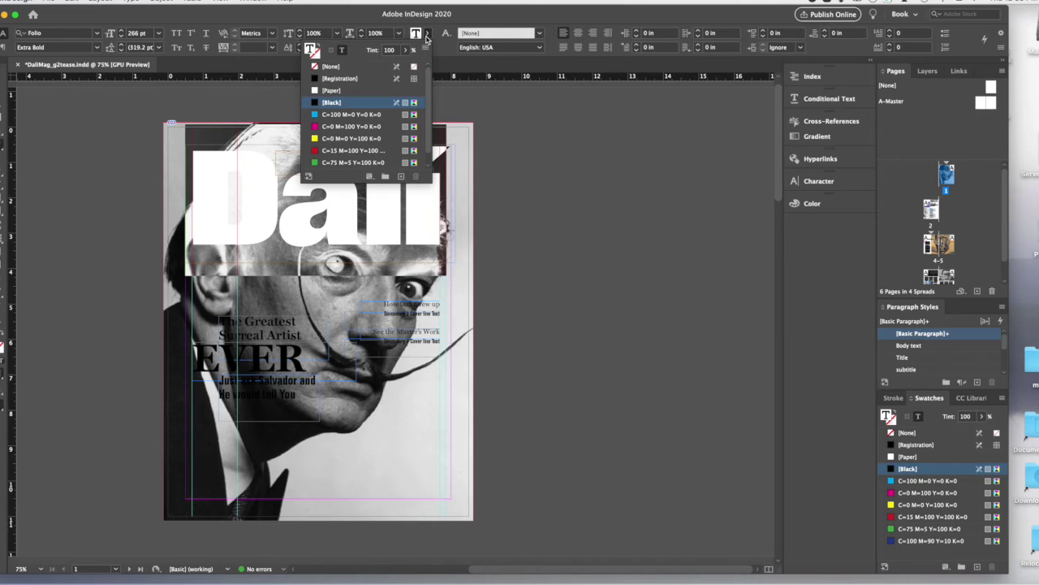
{"action": "left_click", "coordinate": [345, 92]}
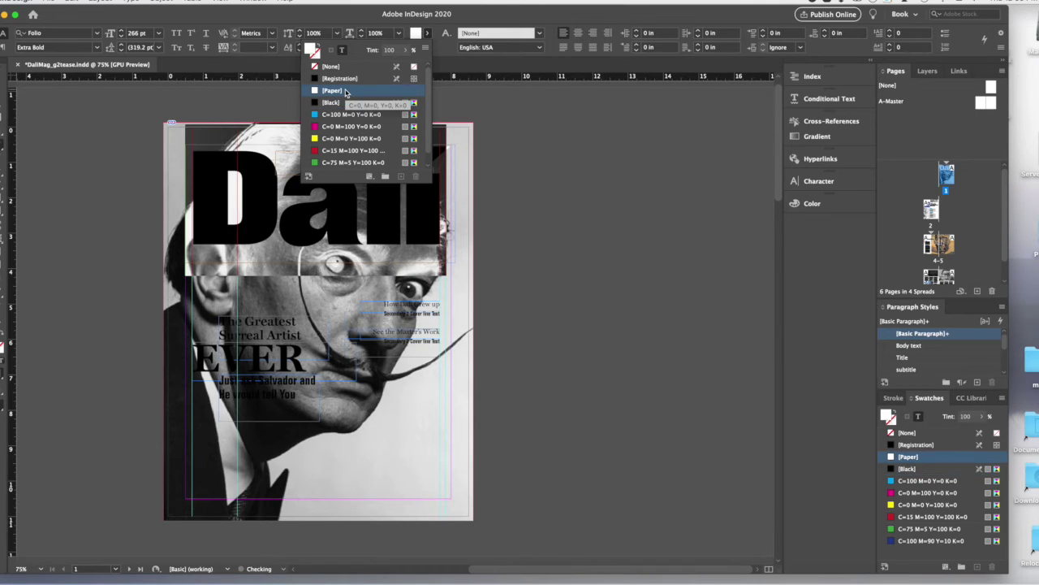
{"action": "left_click", "coordinate": [374, 14]}
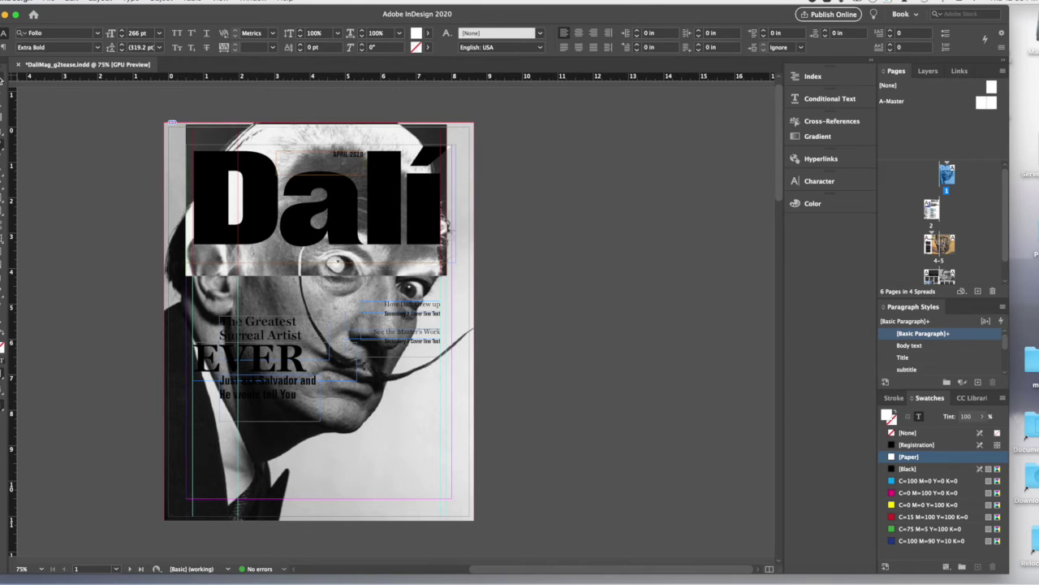
{"action": "key", "text": "Escape"}
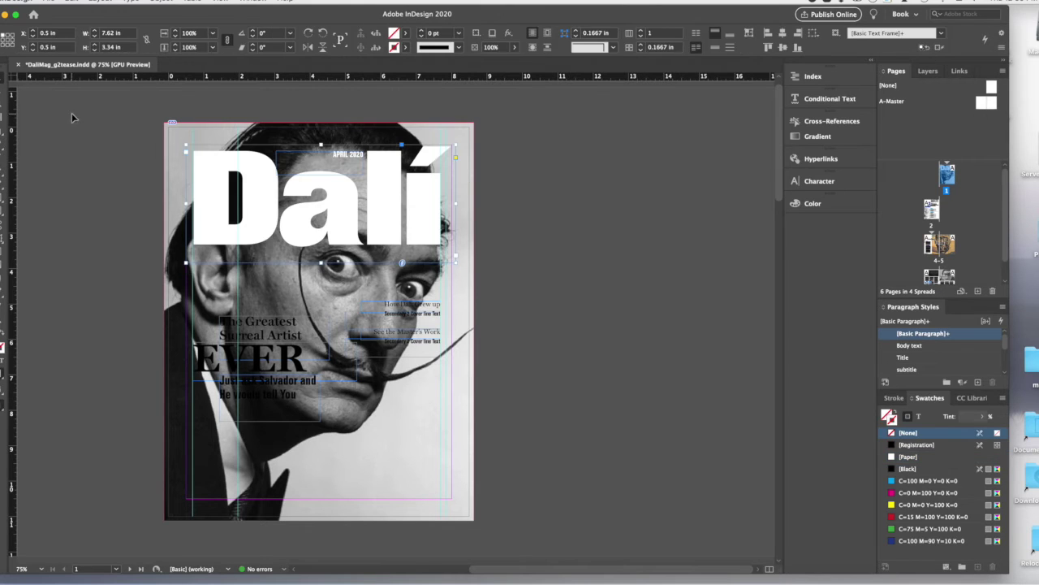
Move the two secondary cover lines with their subtext down to the cover's lower area, at X 5 in, Y 9.0833 in.
{"action": "left_click", "coordinate": [409, 355]}
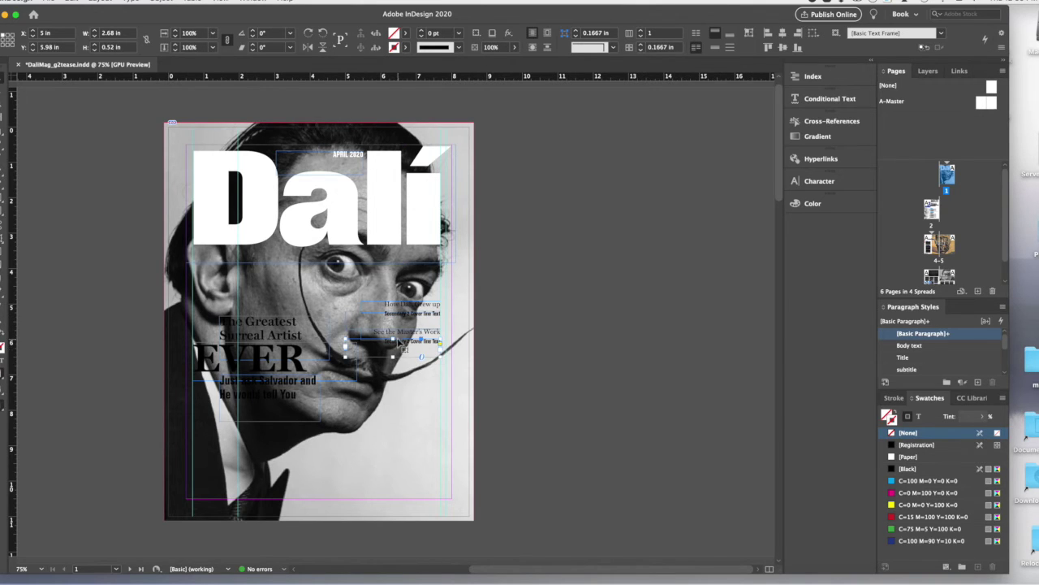
{"action": "left_click_drag", "start_coordinate": [393, 339], "coordinate": [413, 459]}
{"action": "key", "text": "Down"}
{"action": "key", "text": "Down"}
{"action": "key", "text": "Down"}
{"action": "key", "text": "Down"}
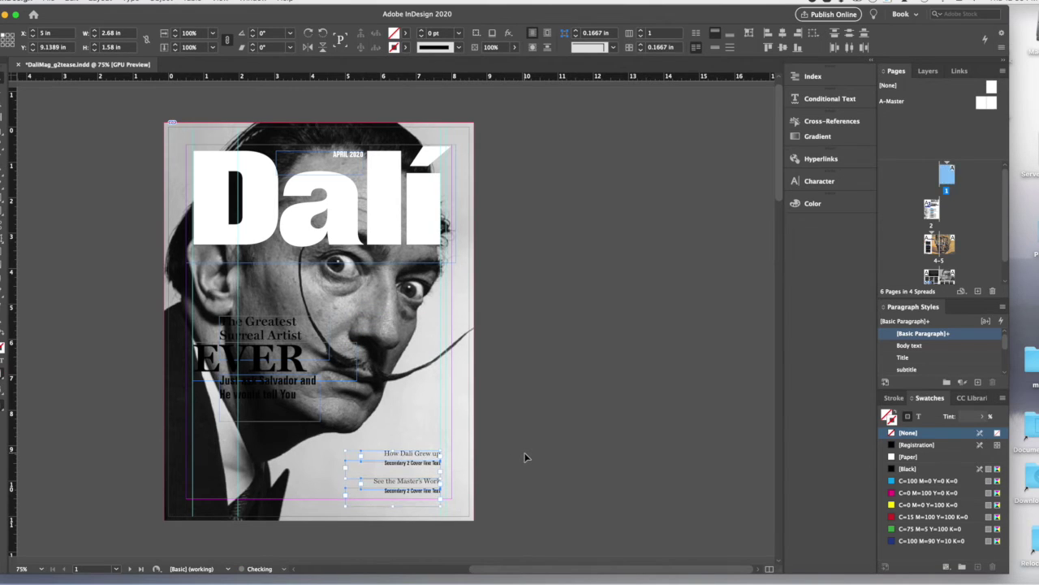
{"action": "key", "text": "Up"}
{"action": "key", "text": "Up"}
{"action": "key", "text": "Up"}
{"action": "key", "text": "Up"}
{"action": "key", "text": "Up"}
{"action": "key", "text": "Up"}
{"action": "key", "text": "Up"}
{"action": "key", "text": "Up"}
{"action": "key", "text": "Up"}
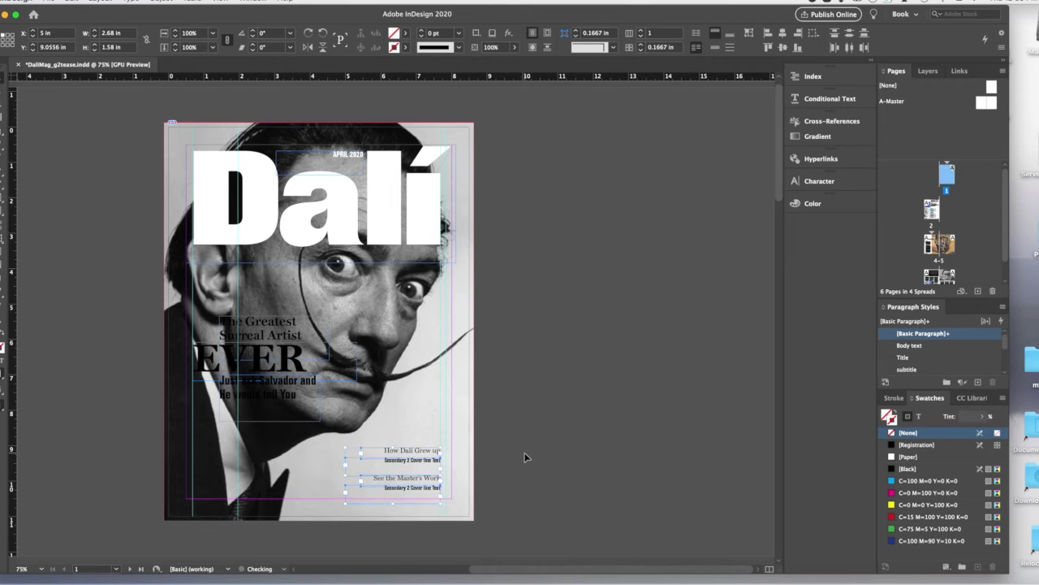
{"action": "key", "text": "Down"}
{"action": "key", "text": "Down"}
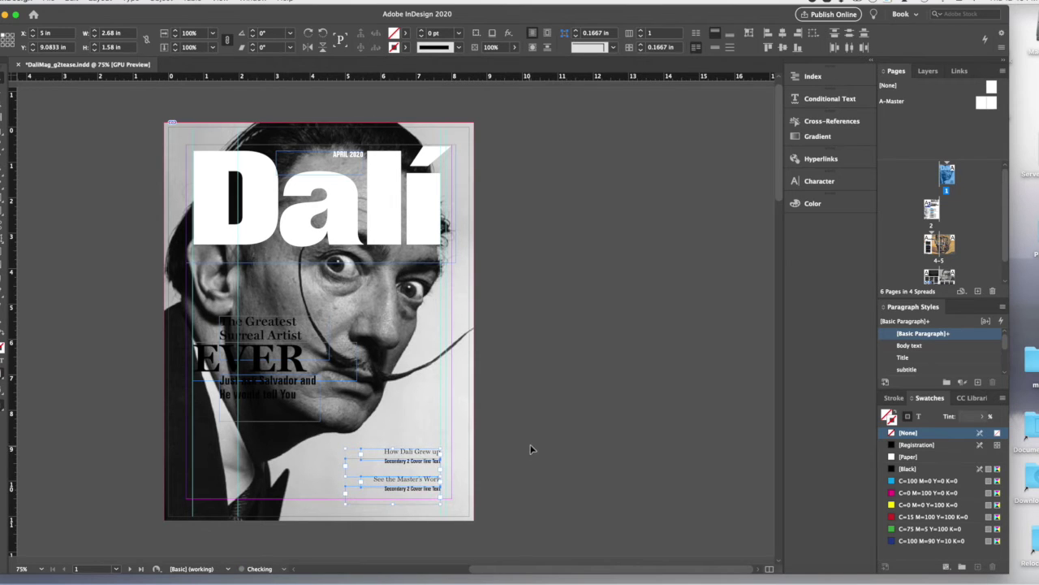
{"action": "left_click", "coordinate": [530, 448]}
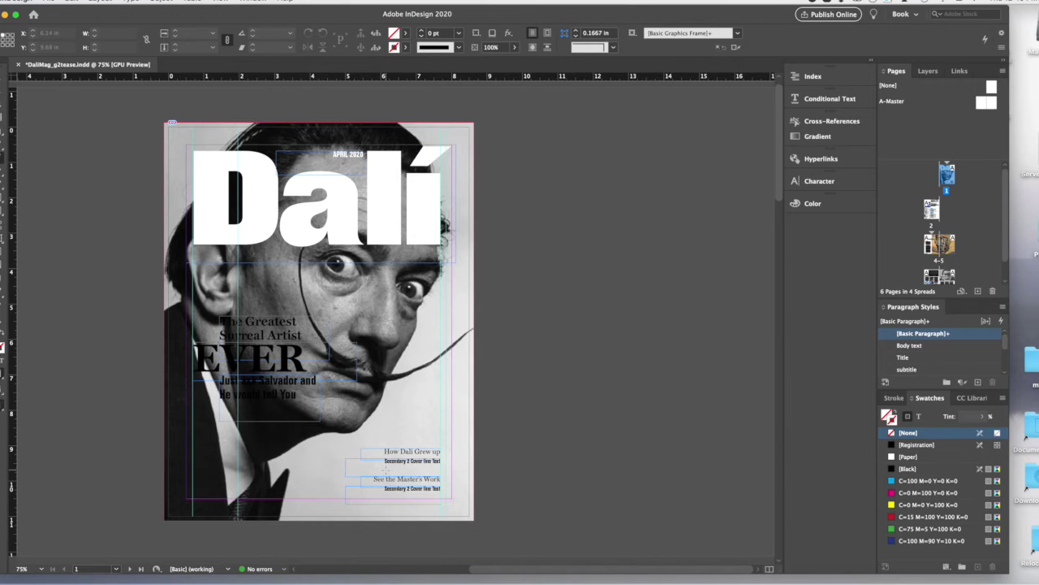
Draw a horizontal line about 1.56 in long between the two secondary cover lines, with a 2 pt stroke in C=100 M=0 Y=0 K=0.
{"action": "left_click_drag", "start_coordinate": [385, 469], "coordinate": [444, 479]}
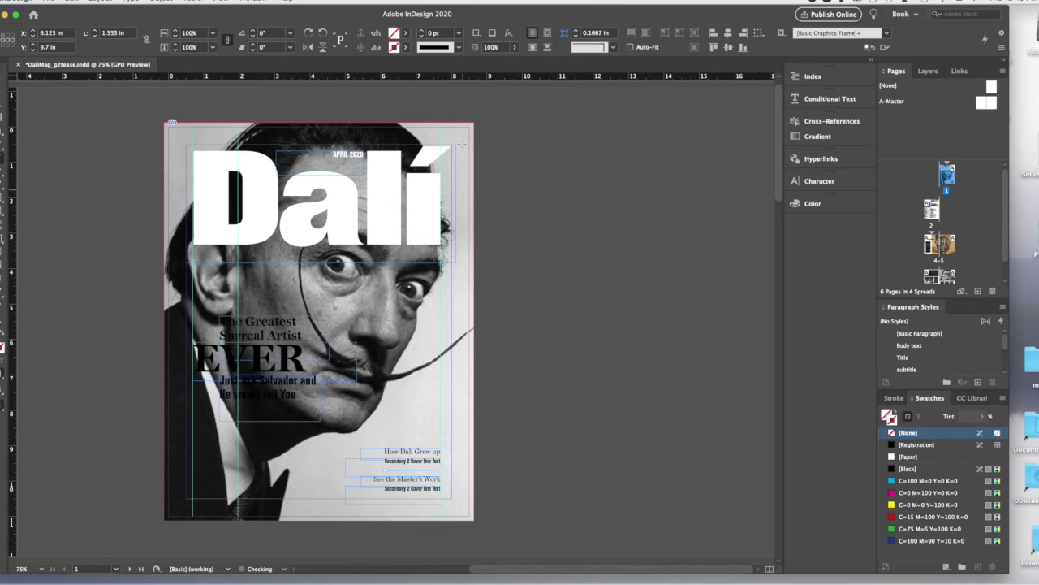
{"action": "left_click", "coordinate": [460, 33]}
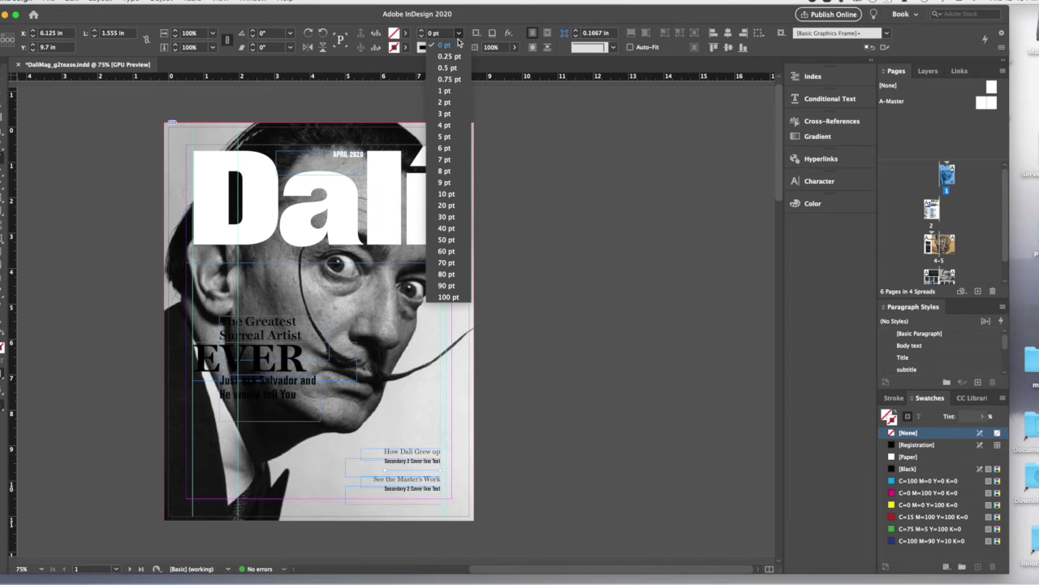
{"action": "left_click", "coordinate": [454, 101]}
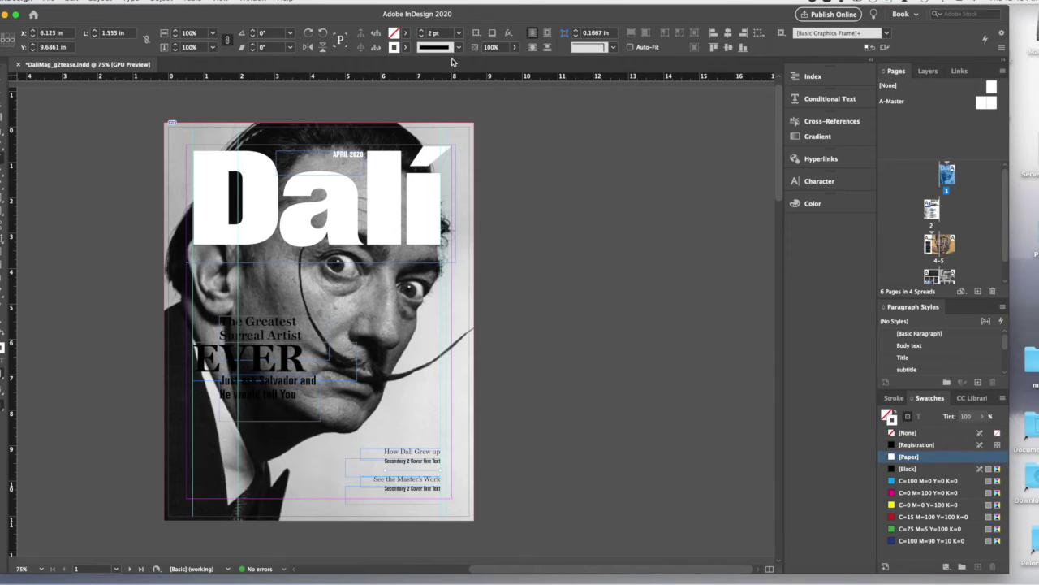
{"action": "left_click", "coordinate": [406, 47]}
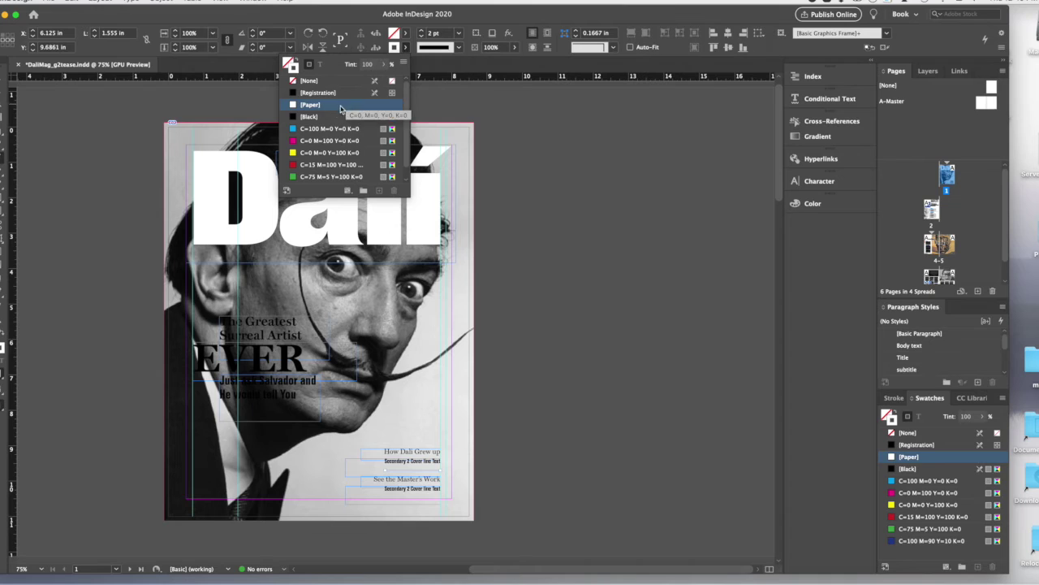
{"action": "left_click", "coordinate": [331, 128]}
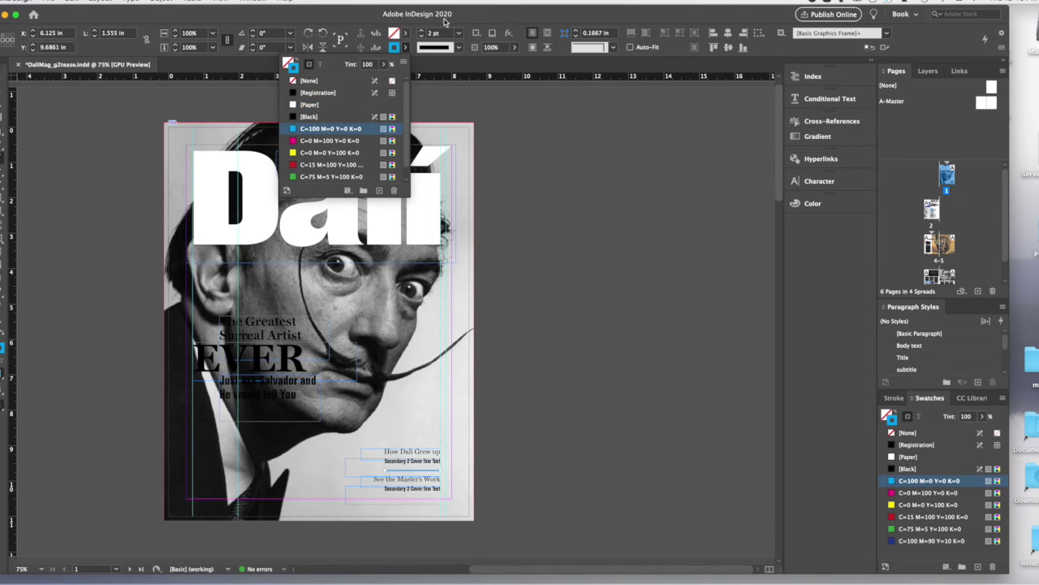
{"action": "left_click", "coordinate": [444, 22]}
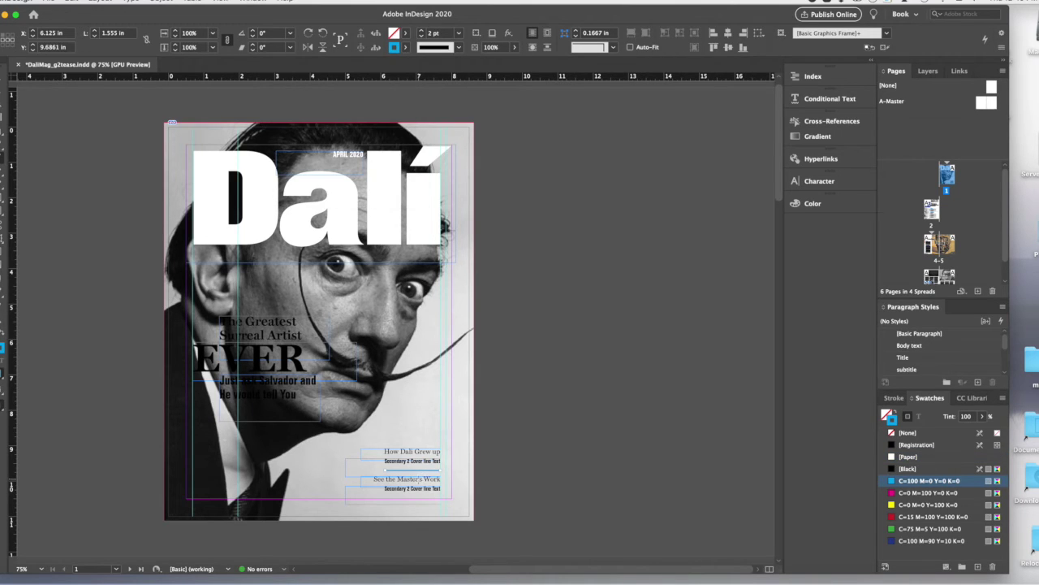
{"action": "left_click", "coordinate": [26, 105]}
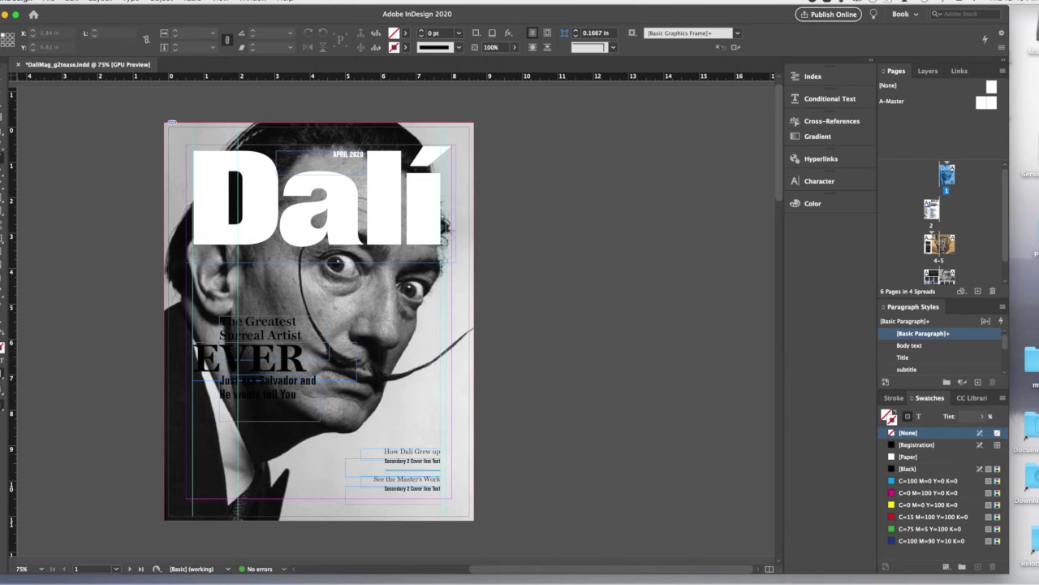
Set the text fill colour of "The Greatest Surreal Artist" to [Paper].
{"action": "double_click", "coordinate": [251, 323]}
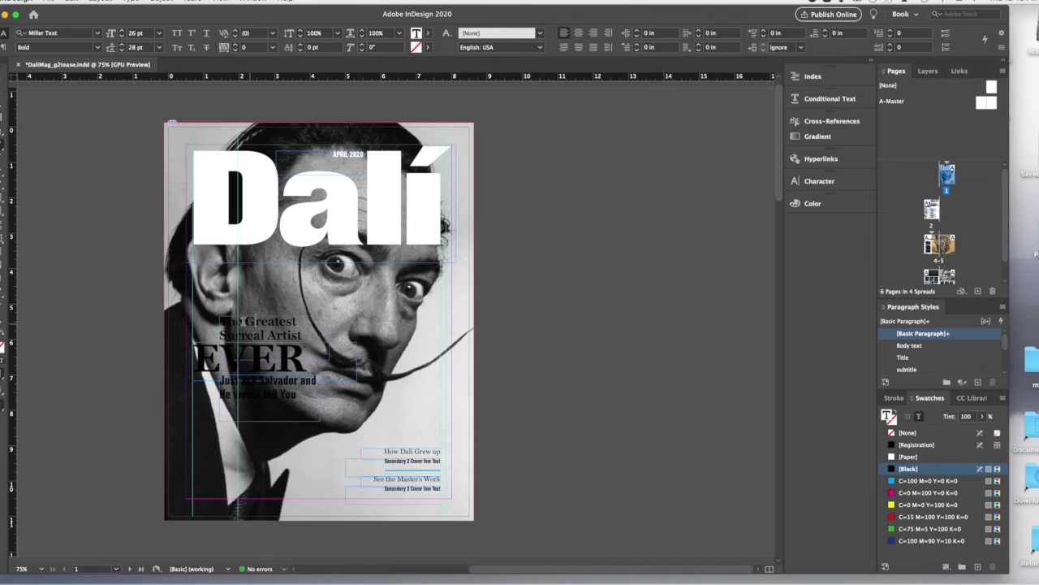
{"action": "left_click_drag", "start_coordinate": [220, 320], "coordinate": [303, 334]}
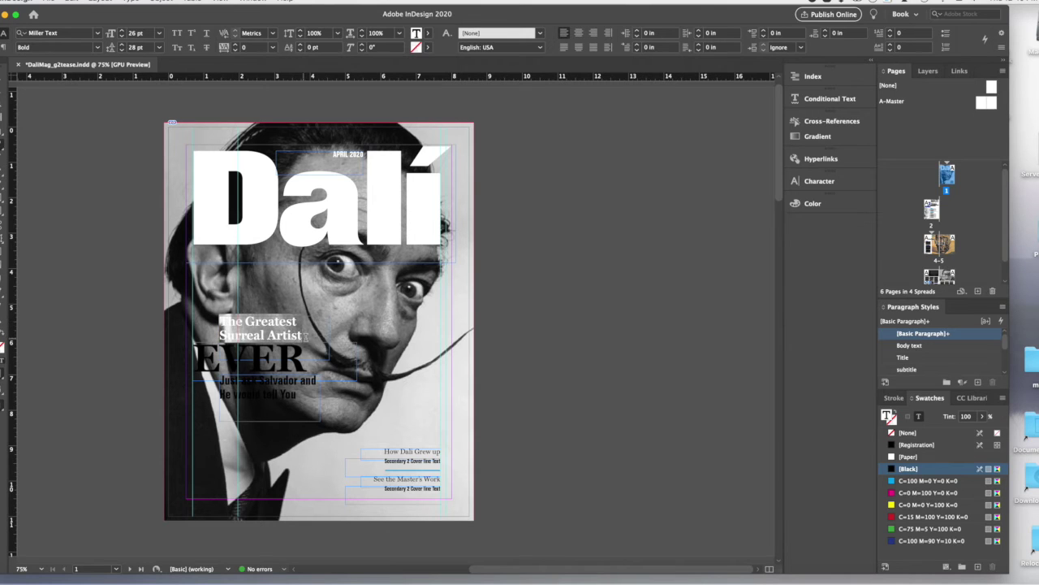
{"action": "left_click", "coordinate": [428, 33]}
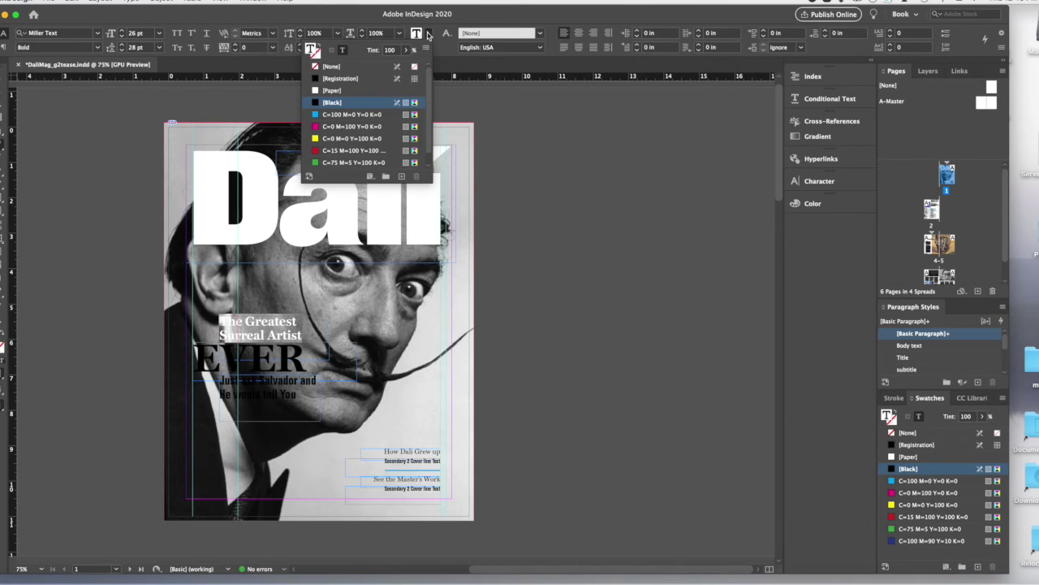
{"action": "left_click", "coordinate": [352, 90]}
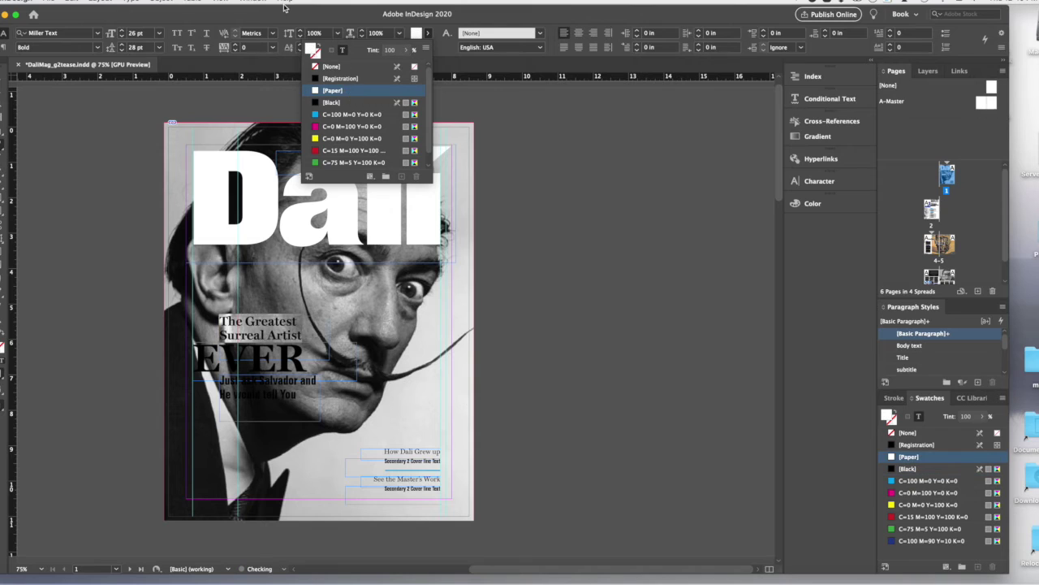
Set the text fill colour of the word "EVER" in the main cover line to [Paper].
{"action": "left_click", "coordinate": [212, 351]}
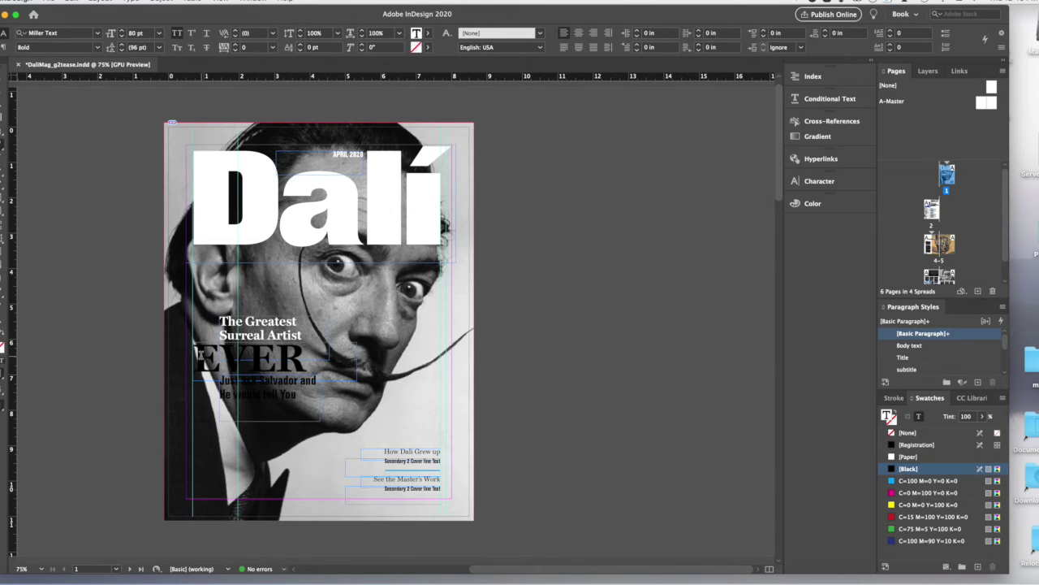
{"action": "left_click_drag", "start_coordinate": [196, 354], "coordinate": [310, 358]}
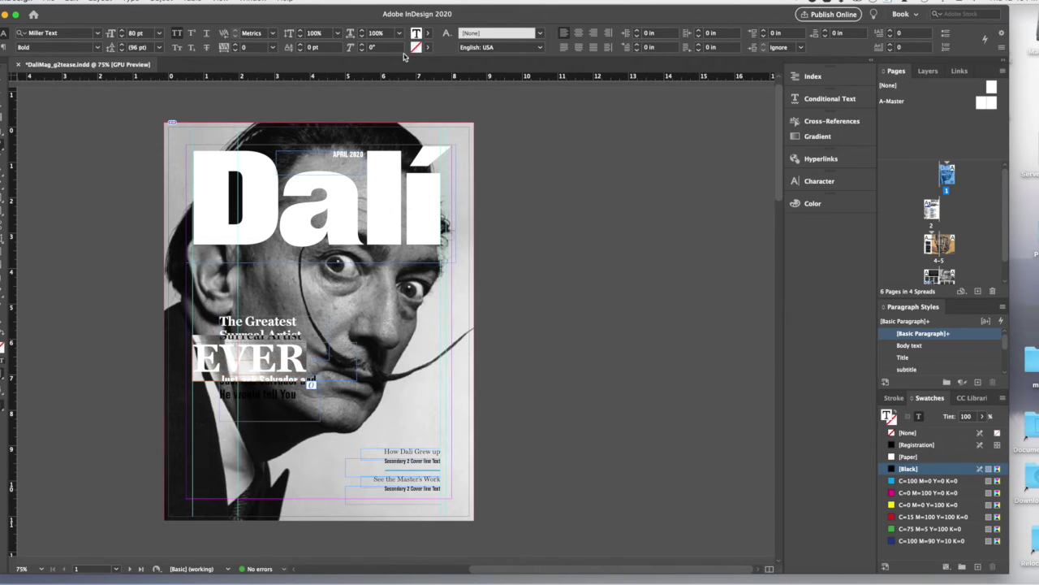
{"action": "left_click", "coordinate": [429, 36]}
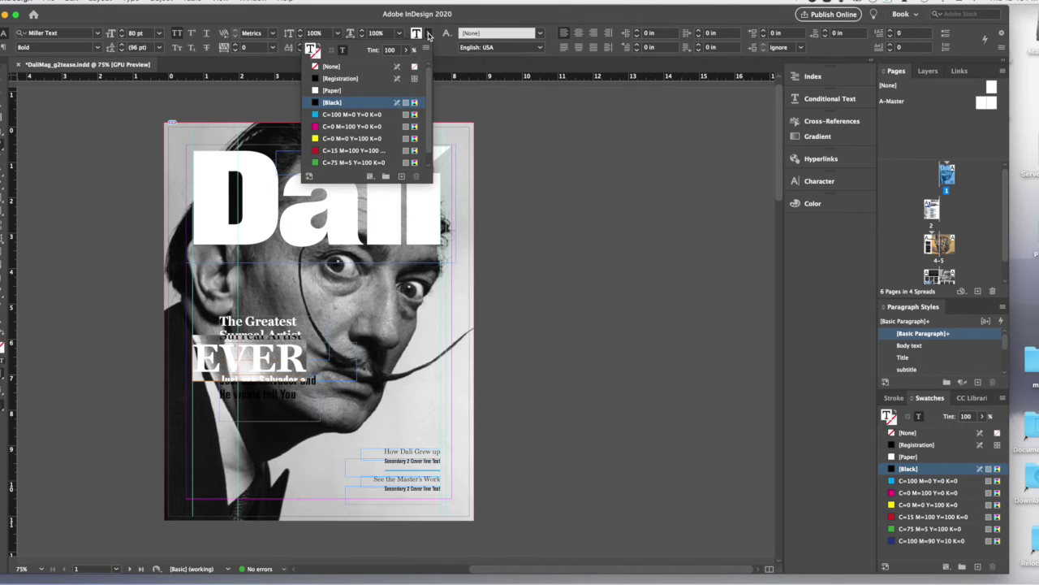
{"action": "left_click", "coordinate": [347, 90]}
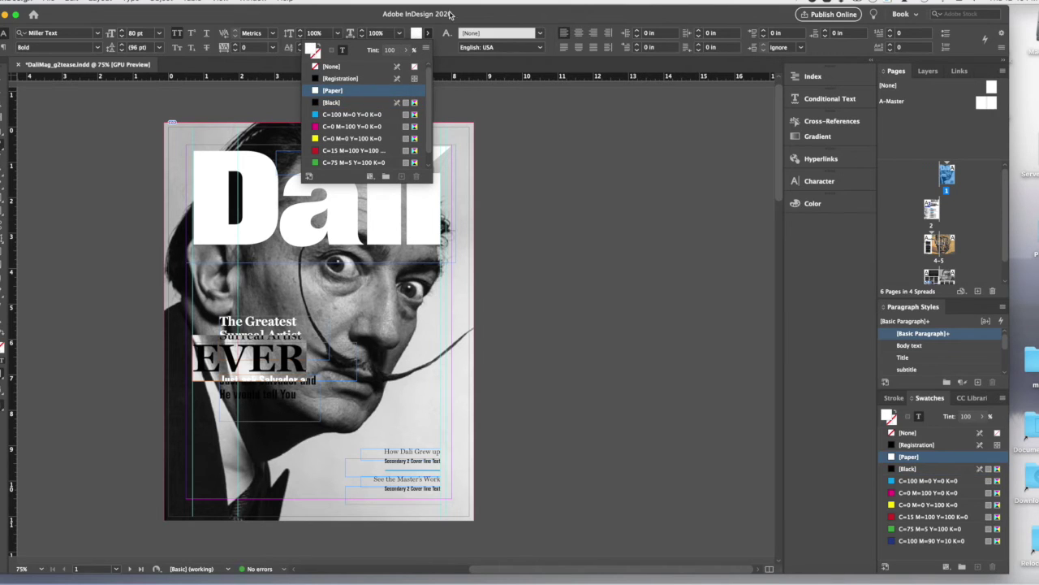
Set the text fill colour of "Just ask Salvador and He would tell You" to [Paper].
{"action": "left_click", "coordinate": [218, 379]}
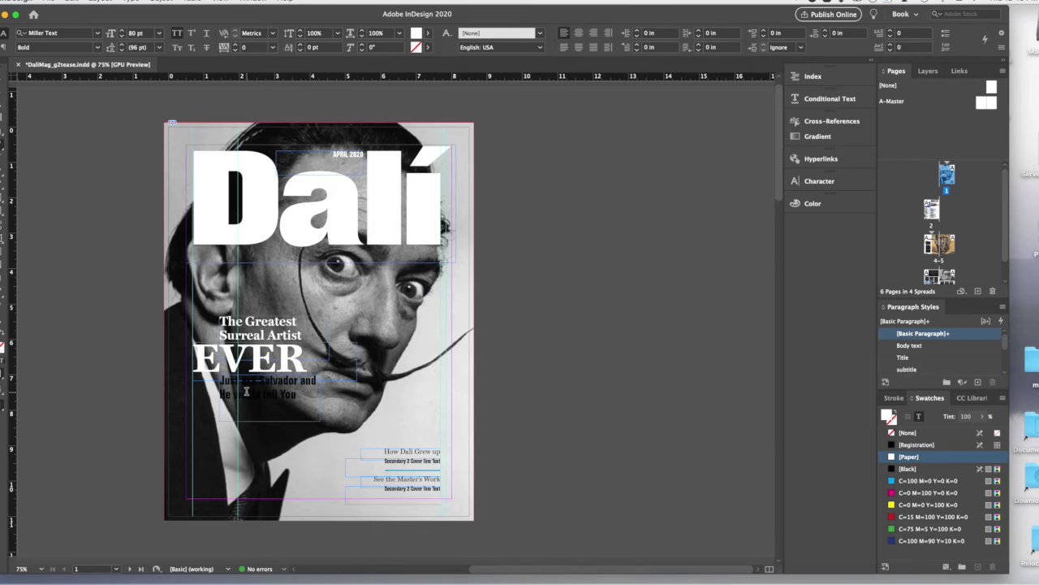
{"action": "left_click", "coordinate": [310, 404], "text": "shift"}
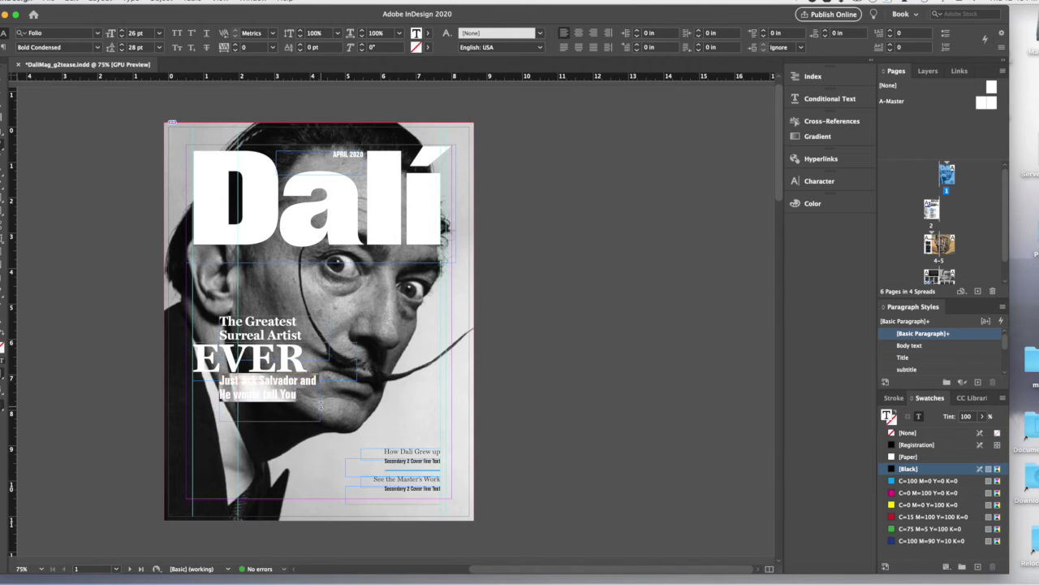
{"action": "left_click", "coordinate": [429, 34]}
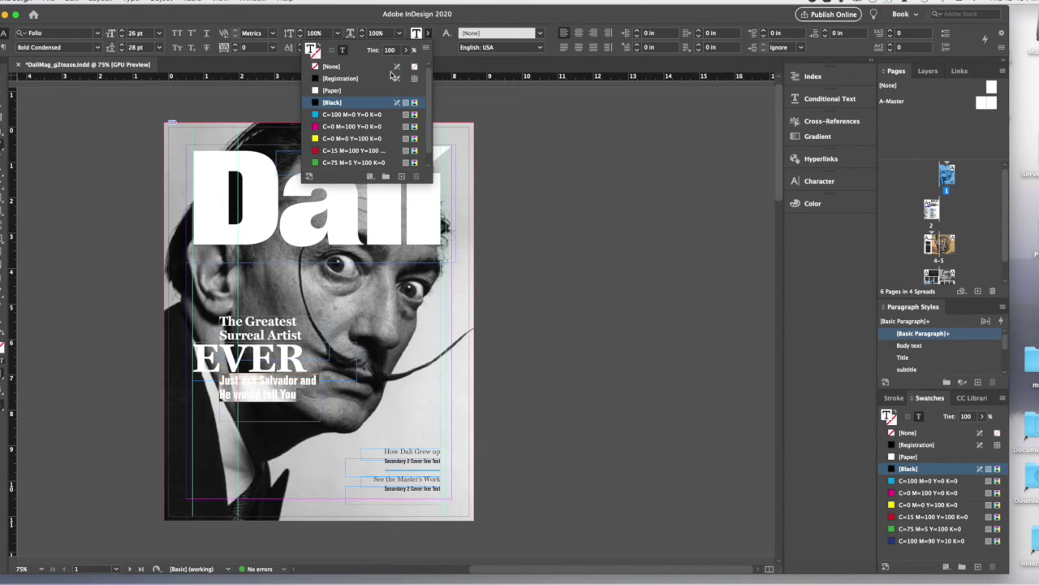
{"action": "left_click", "coordinate": [364, 90]}
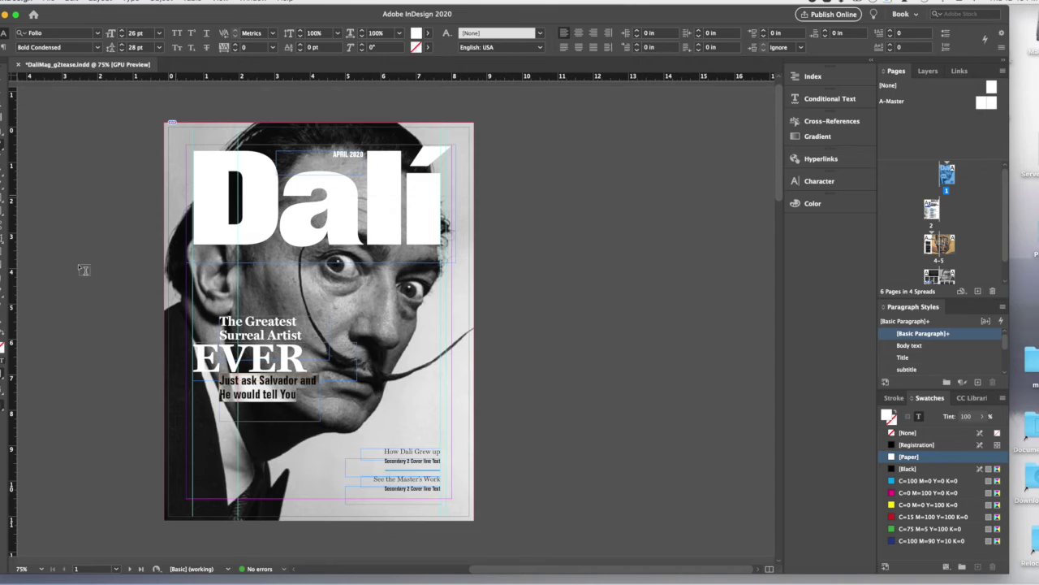
Select the three main cover line frames together and nudge them right and down to X 0.9578 in, Y 5.5206 in.
{"action": "left_click", "coordinate": [3, 87]}
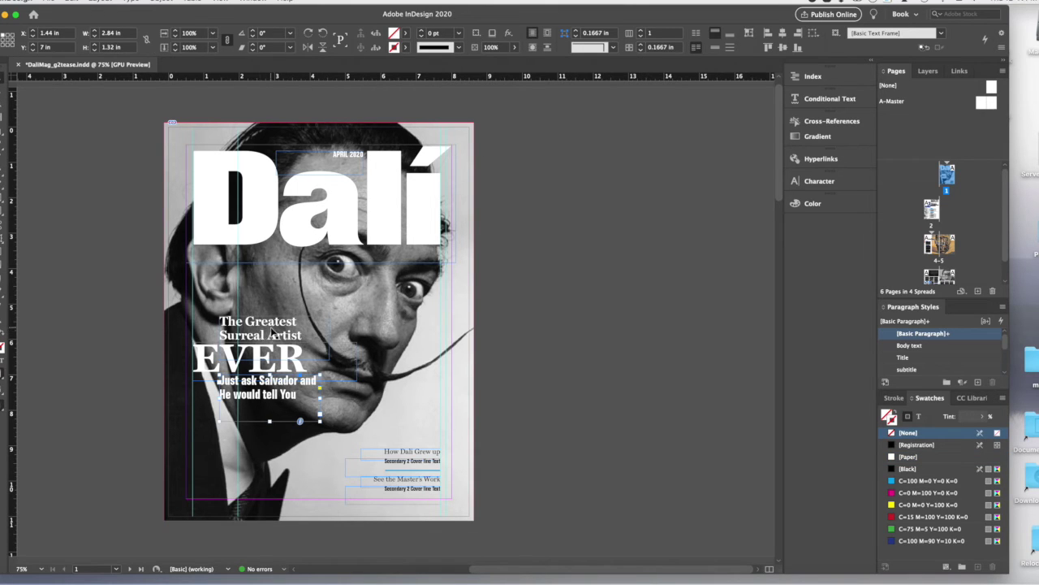
{"action": "left_click", "coordinate": [268, 358]}
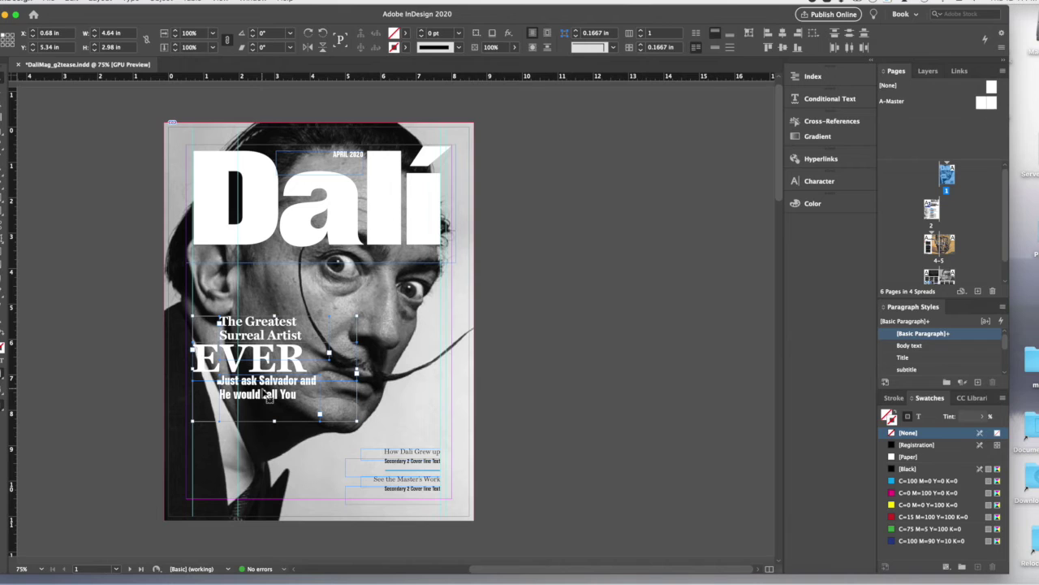
{"action": "key", "text": "Right"}
{"action": "key", "text": "Right"}
{"action": "key", "text": "Right"}
{"action": "key", "text": "Right"}
{"action": "key", "text": "Right"}
{"action": "key", "text": "Right"}
{"action": "key", "text": "Right"}
{"action": "key", "text": "Right"}
{"action": "key", "text": "Right"}
{"action": "key", "text": "Right"}
{"action": "key", "text": "Right"}
{"action": "key", "text": "Down"}
{"action": "key", "text": "Right"}
{"action": "key", "text": "Right"}
{"action": "key", "text": "Right"}
{"action": "key", "text": "Down"}
{"action": "key", "text": "Down"}
{"action": "key", "text": "Down"}
{"action": "key", "text": "Down"}
{"action": "key", "text": "Down"}
{"action": "key", "text": "Down"}
{"action": "key", "text": "Right"}
{"action": "key", "text": "Right"}
{"action": "key", "text": "Right"}
{"action": "key", "text": "Right"}
{"action": "key", "text": "Right"}
{"action": "key", "text": "Right"}
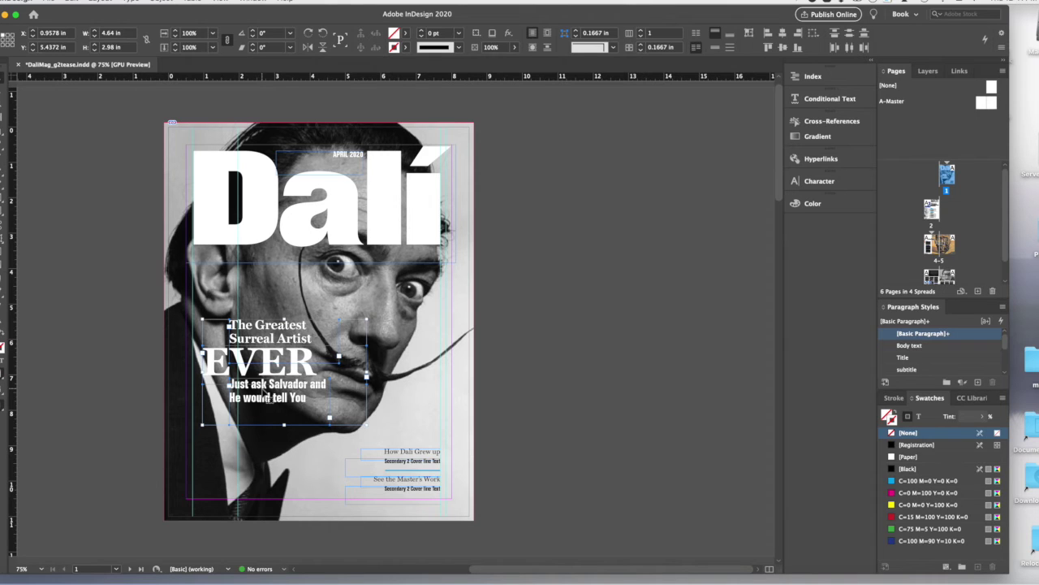
{"action": "key", "text": "Down"}
{"action": "key", "text": "Down"}
{"action": "key", "text": "Down"}
{"action": "key", "text": "Down"}
{"action": "key", "text": "Down"}
{"action": "key", "text": "Down"}
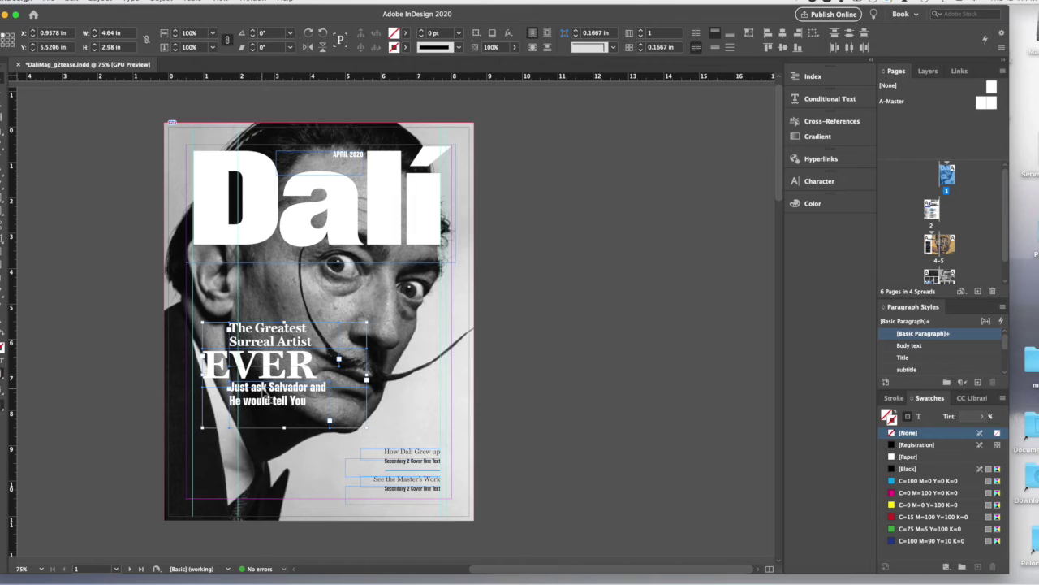
Examine the cover without guides in Preview screen mode, and return to Normal screen mode.
{"action": "left_click", "coordinate": [128, 373]}
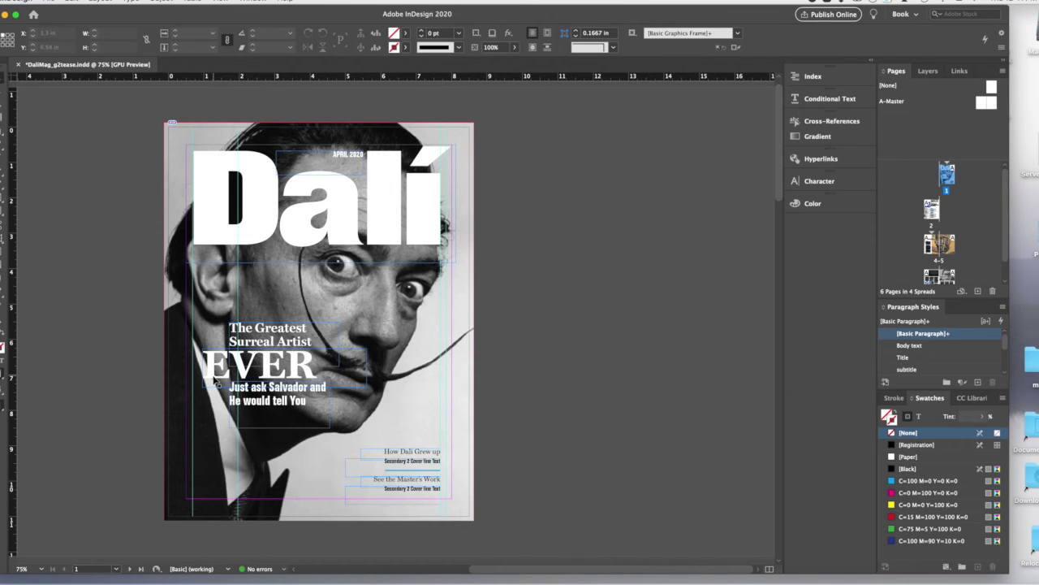
{"action": "left_click", "coordinate": [217, 383]}
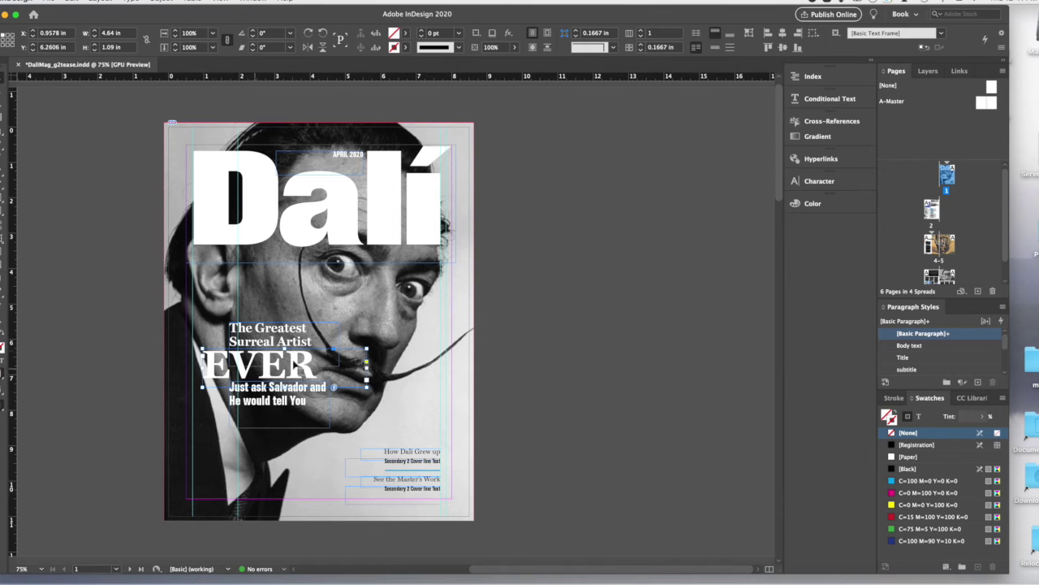
{"action": "left_click", "coordinate": [558, 327]}
{"action": "left_click", "coordinate": [221, 2]}
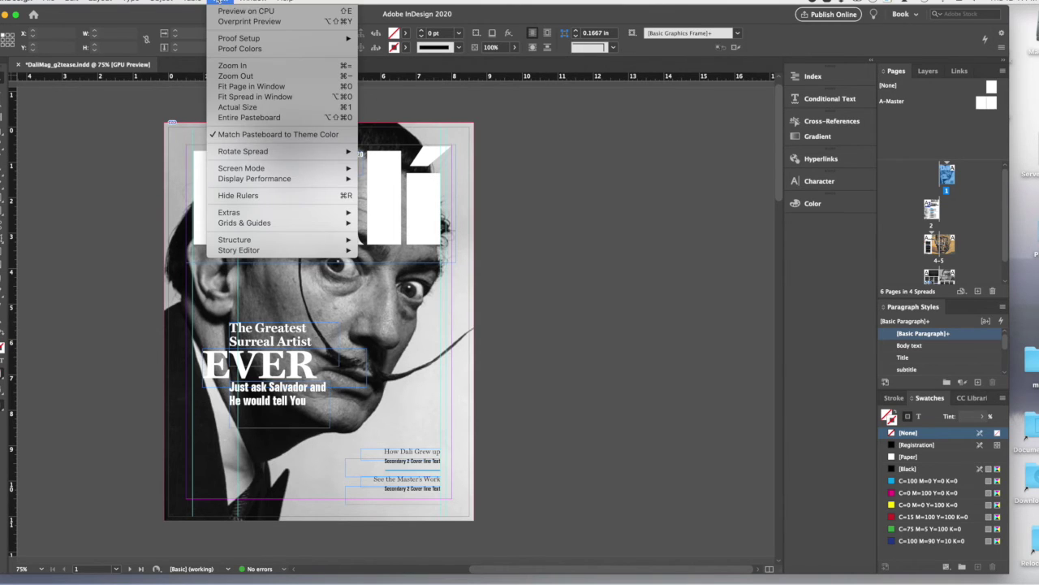
{"action": "mouse_move", "coordinate": [258, 168]}
{"action": "left_click", "coordinate": [392, 181]}
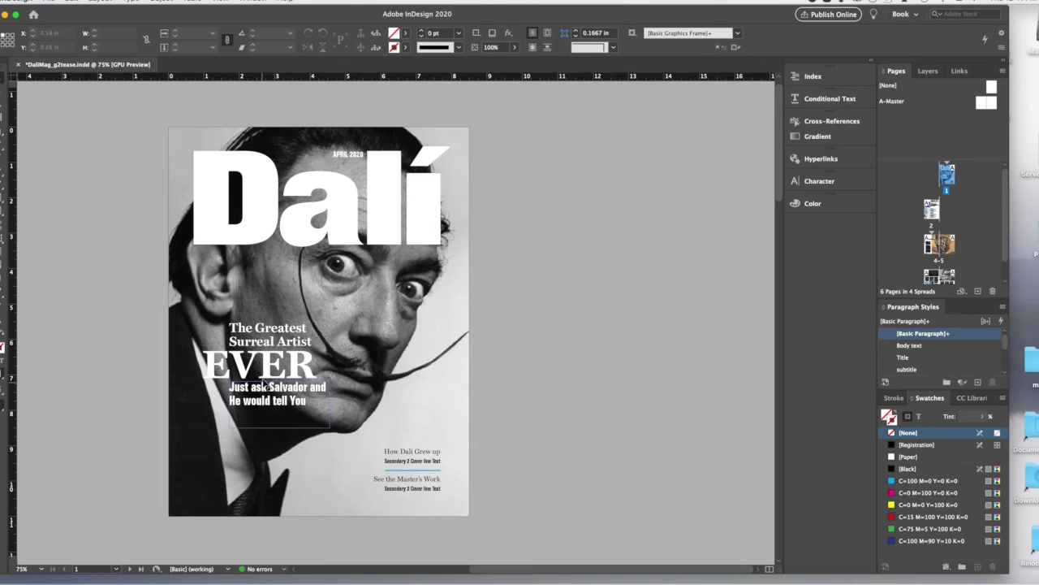
{"action": "left_click", "coordinate": [220, 1]}
{"action": "mouse_move", "coordinate": [241, 168]}
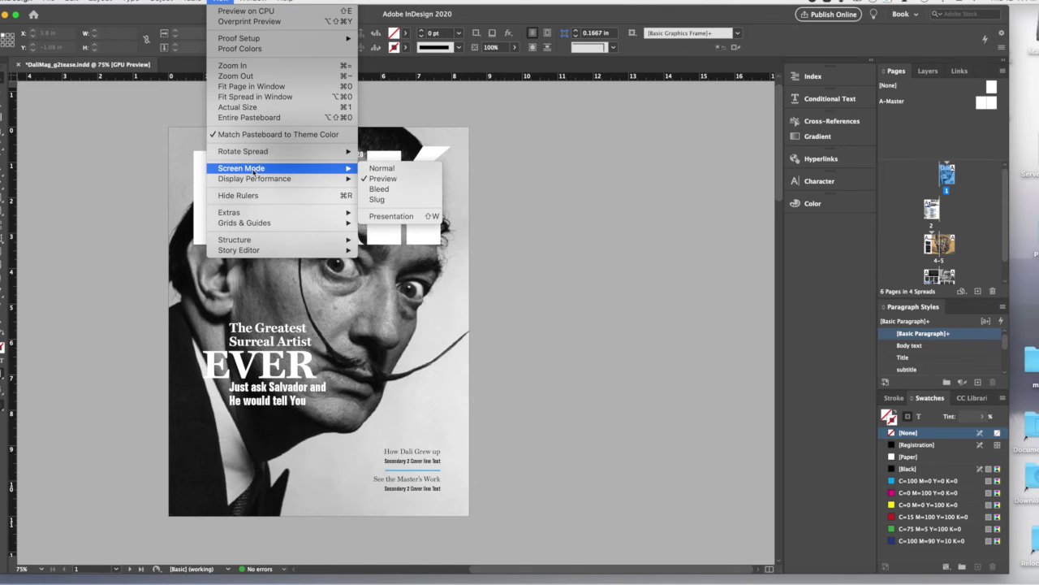
{"action": "left_click", "coordinate": [387, 170]}
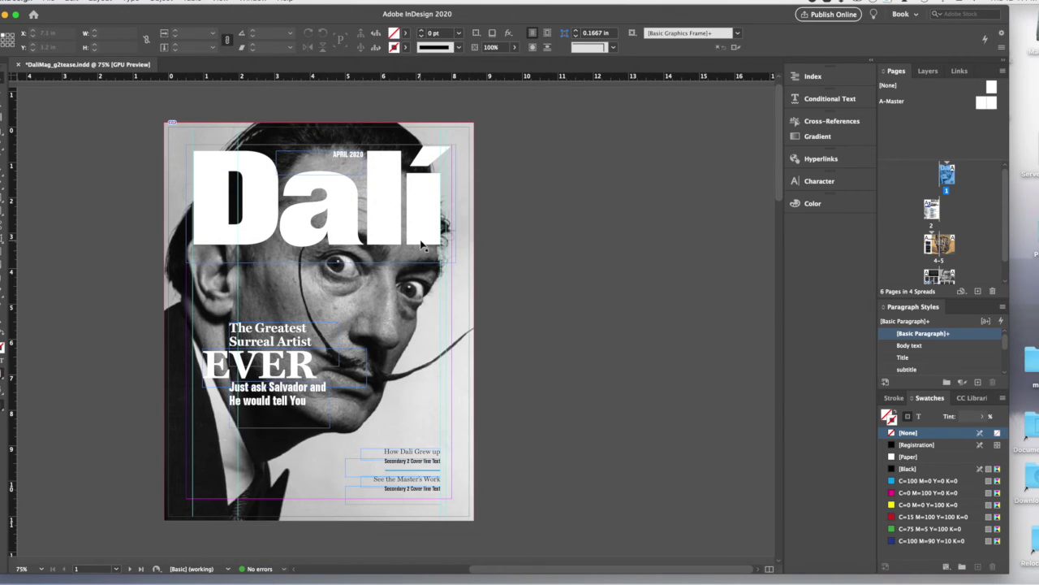
Set the text fill colour of the whole Dalí title to C=100 M=0 Y=0 K=0.
{"action": "left_click", "coordinate": [422, 245]}
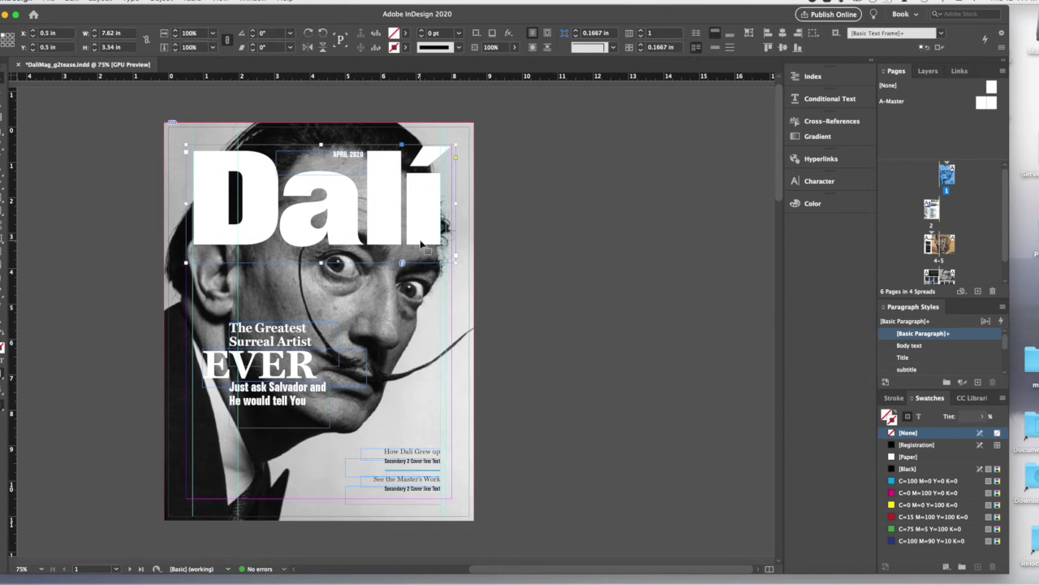
{"action": "double_click", "coordinate": [242, 229]}
{"action": "left_click_drag", "start_coordinate": [198, 208], "coordinate": [430, 221]}
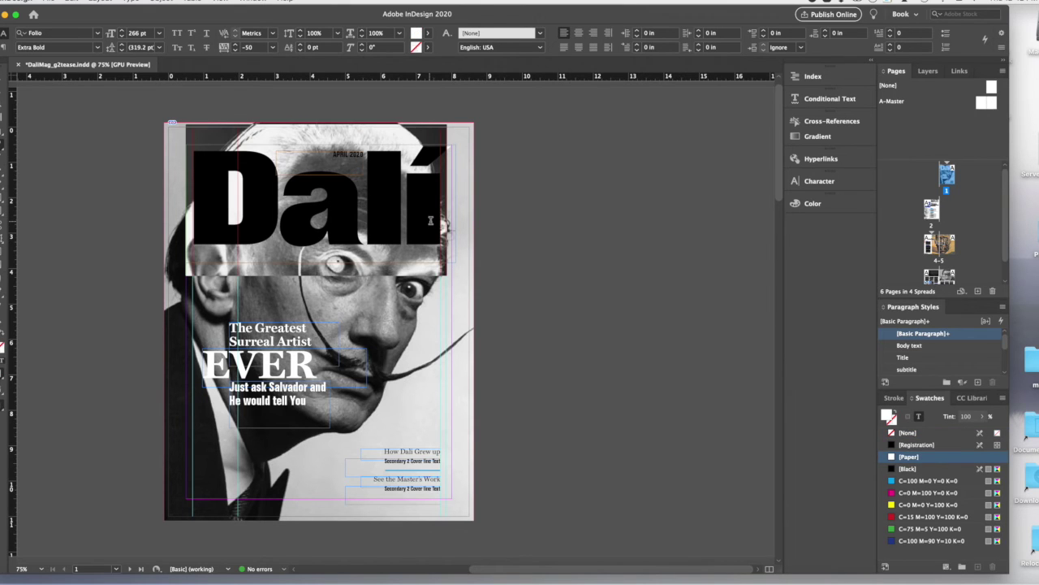
{"action": "left_click", "coordinate": [927, 480]}
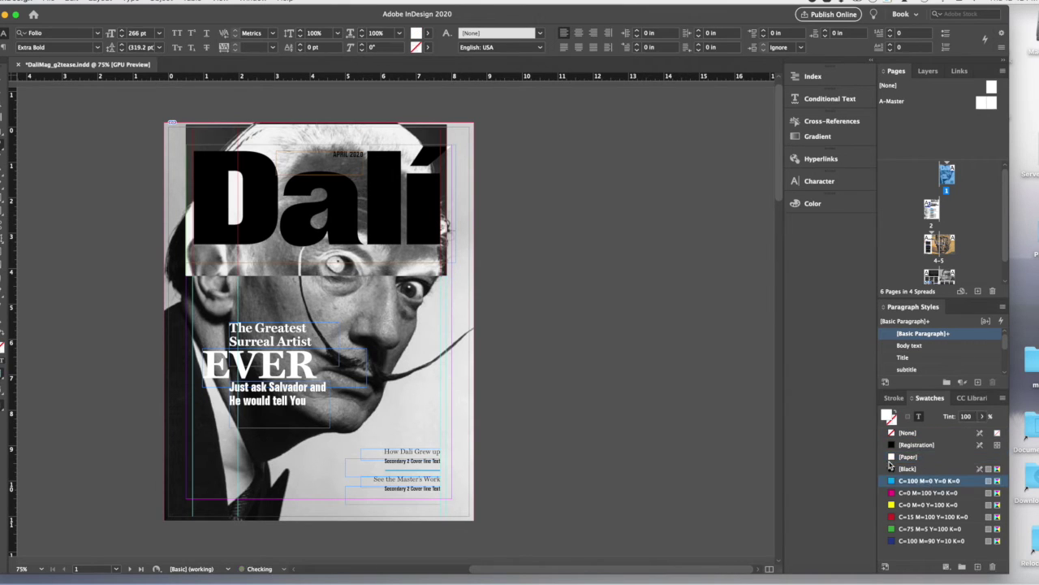
{"action": "key", "text": "Escape"}
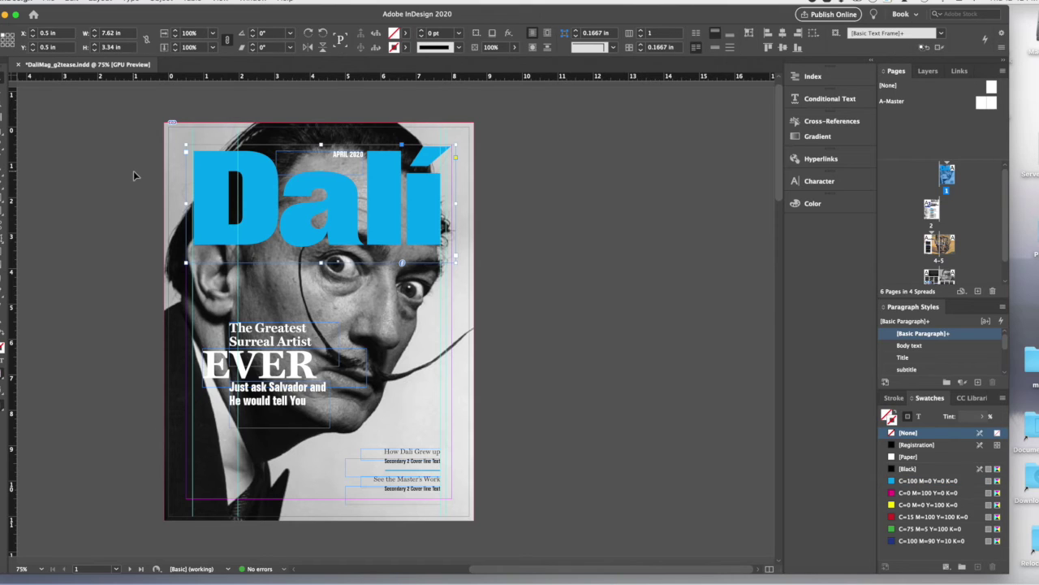
Show the cover in Preview screen mode with nothing selected to examine the recoloured title.
{"action": "left_click", "coordinate": [221, 2]}
{"action": "mouse_move", "coordinate": [225, 171]}
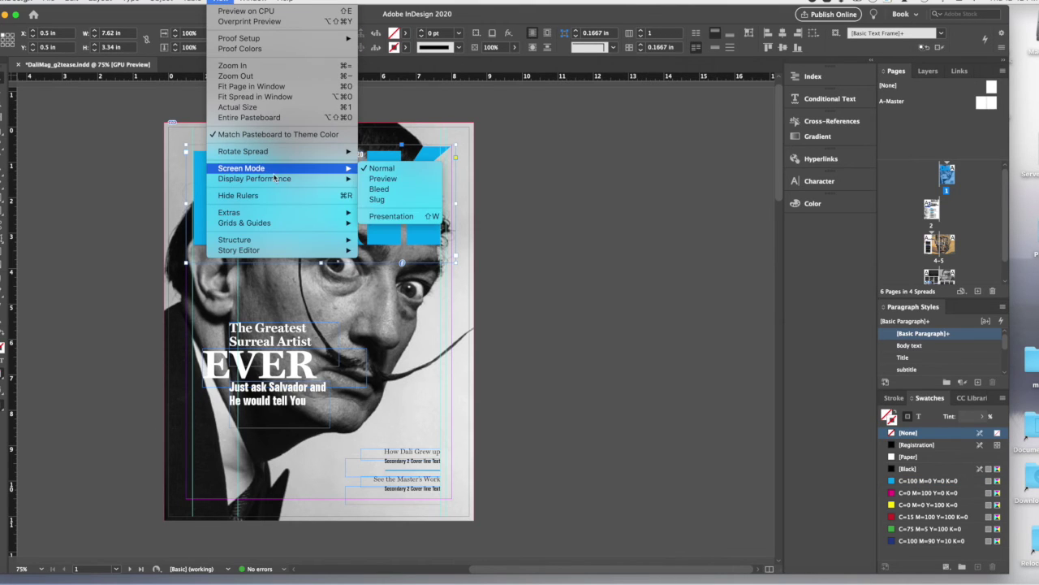
{"action": "left_click", "coordinate": [403, 180]}
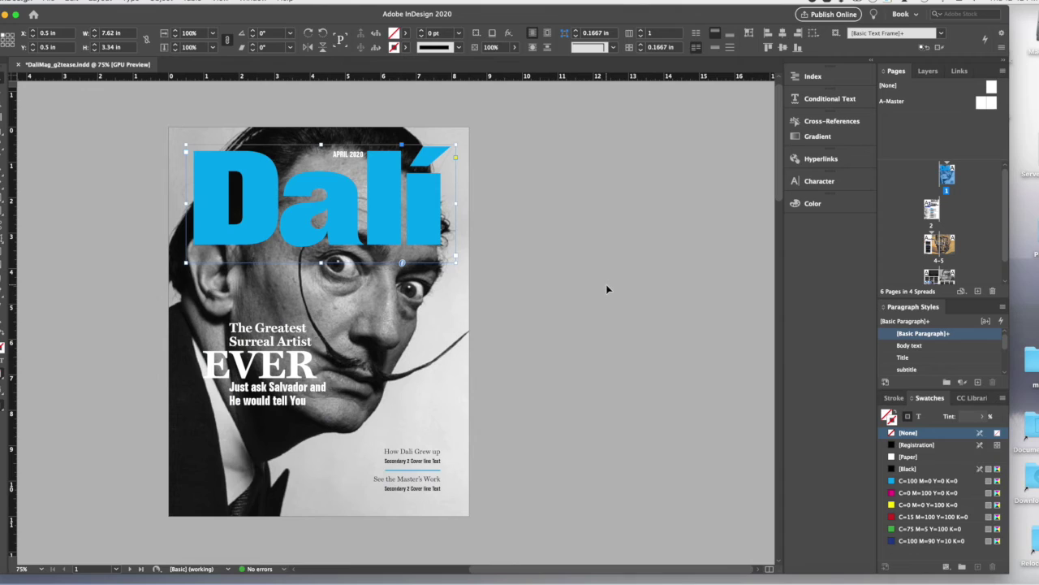
{"action": "left_click", "coordinate": [608, 286]}
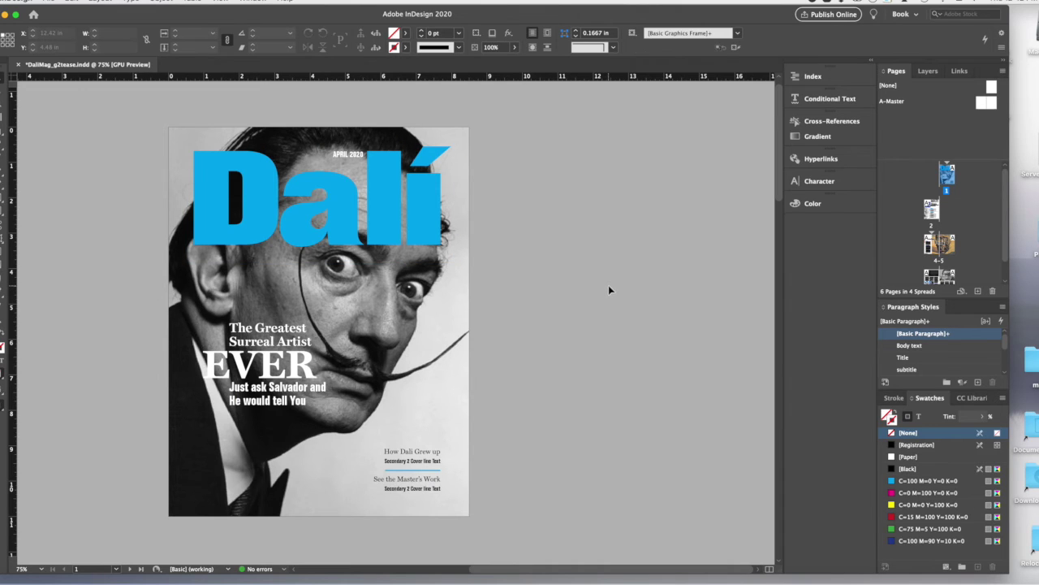
Reduce the opacity of the Dalí title frame to 41%.
{"action": "left_click", "coordinate": [438, 240]}
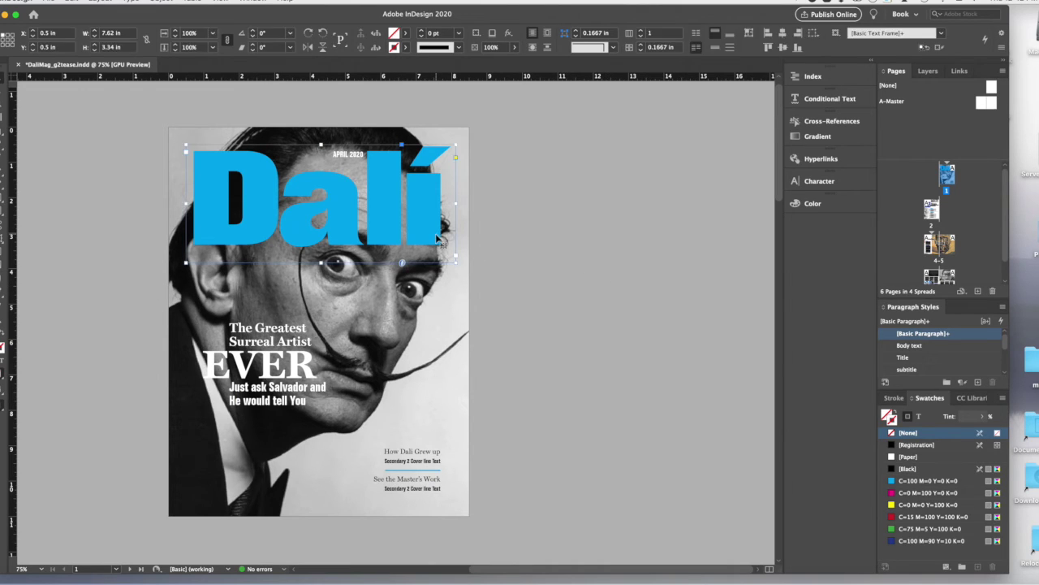
{"action": "left_click", "coordinate": [515, 48]}
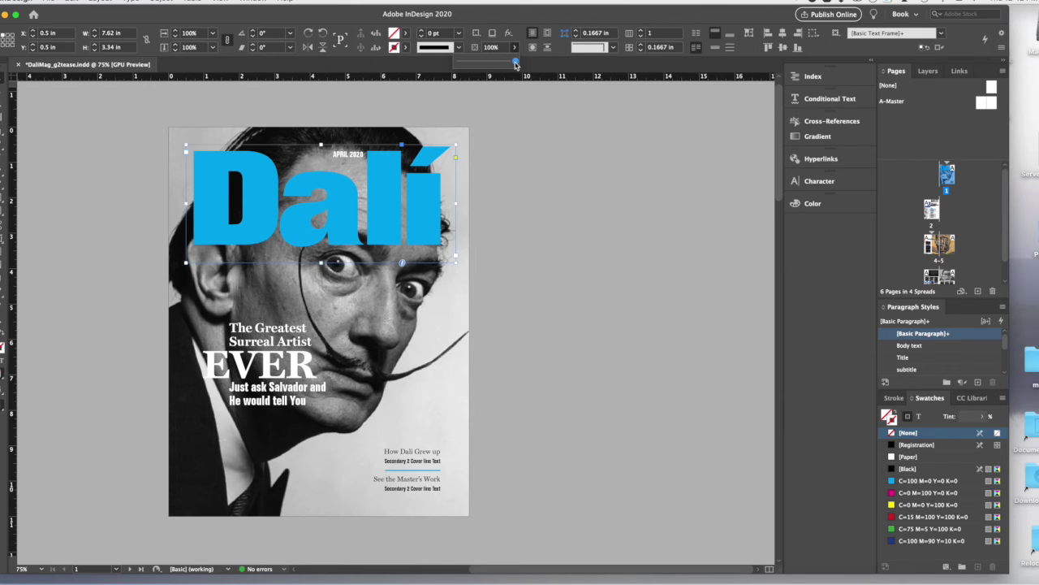
{"action": "left_click_drag", "start_coordinate": [515, 62], "coordinate": [490, 22]}
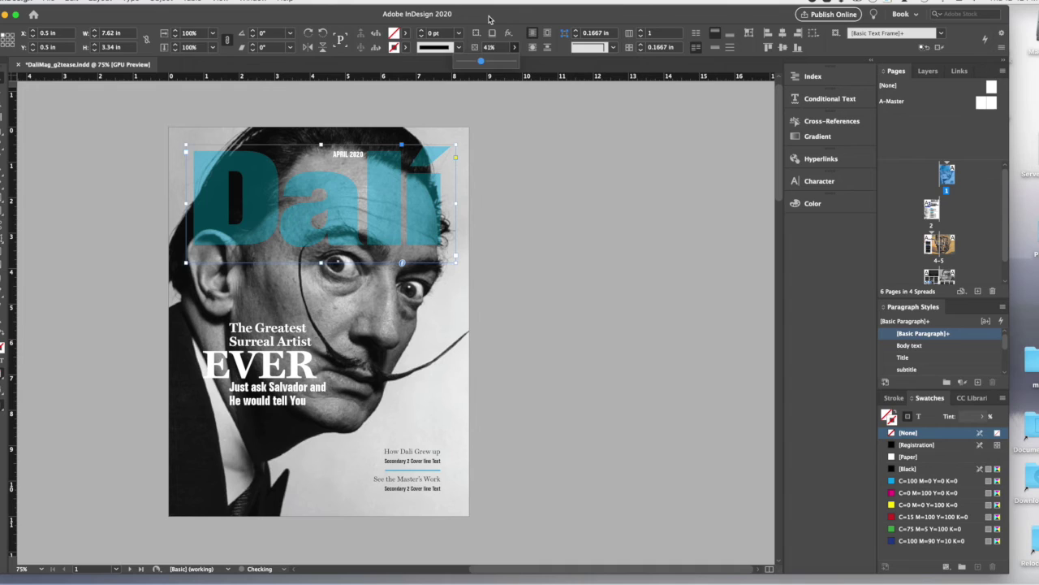
{"action": "left_click", "coordinate": [610, 325]}
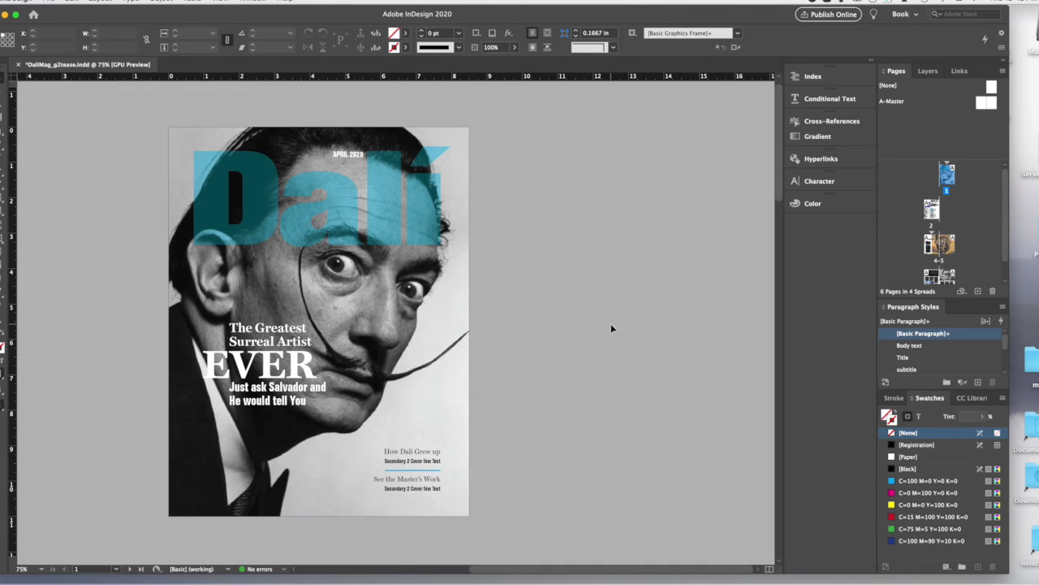
Set the text fill colour of the semi-transparent Dalí title back to [Paper].
{"action": "double_click", "coordinate": [361, 235]}
{"action": "left_click_drag", "start_coordinate": [195, 197], "coordinate": [439, 211]}
{"action": "left_click", "coordinate": [427, 34]}
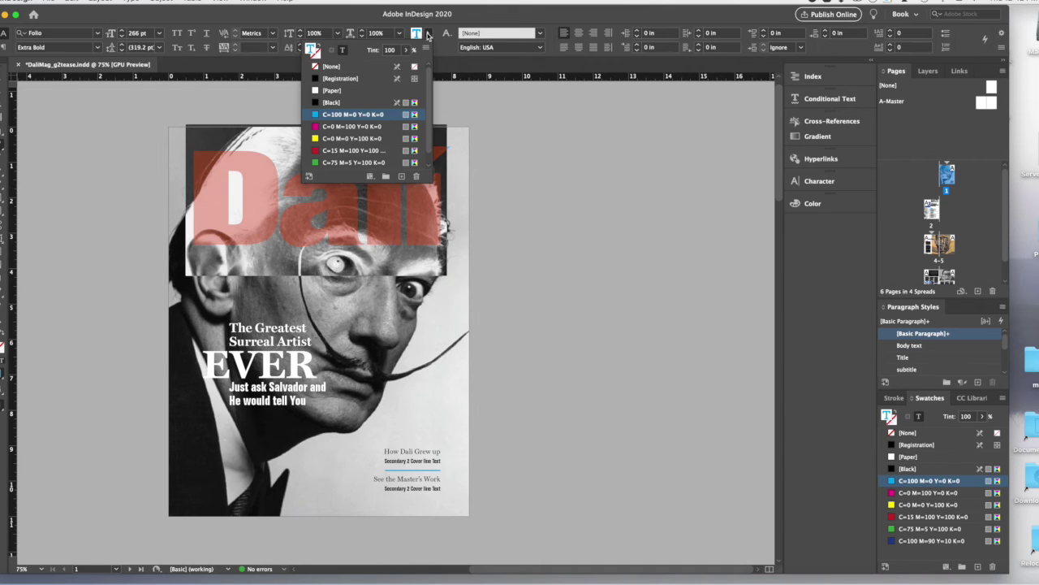
{"action": "left_click", "coordinate": [339, 90]}
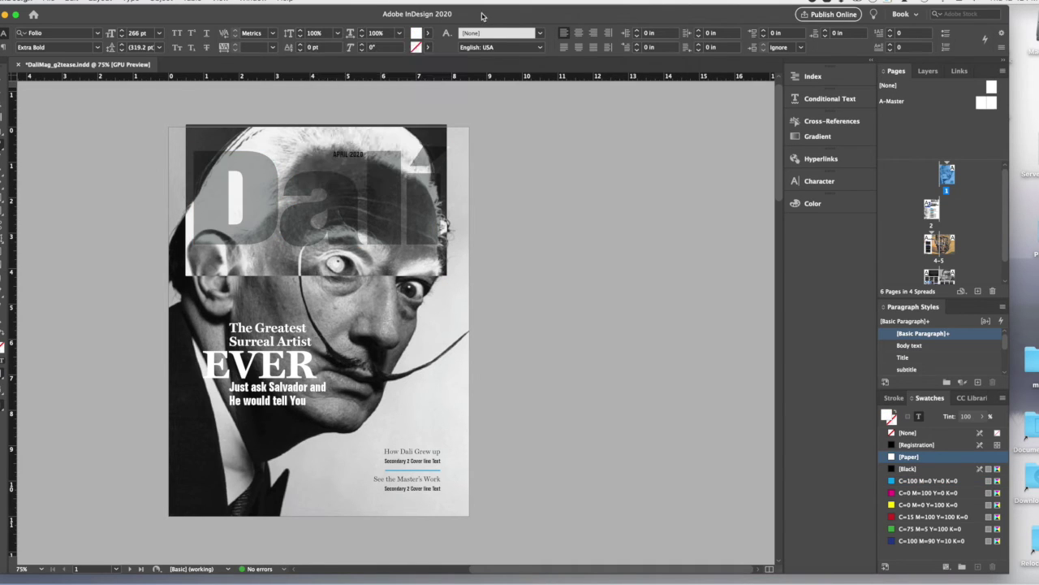
{"action": "left_click", "coordinate": [452, 207]}
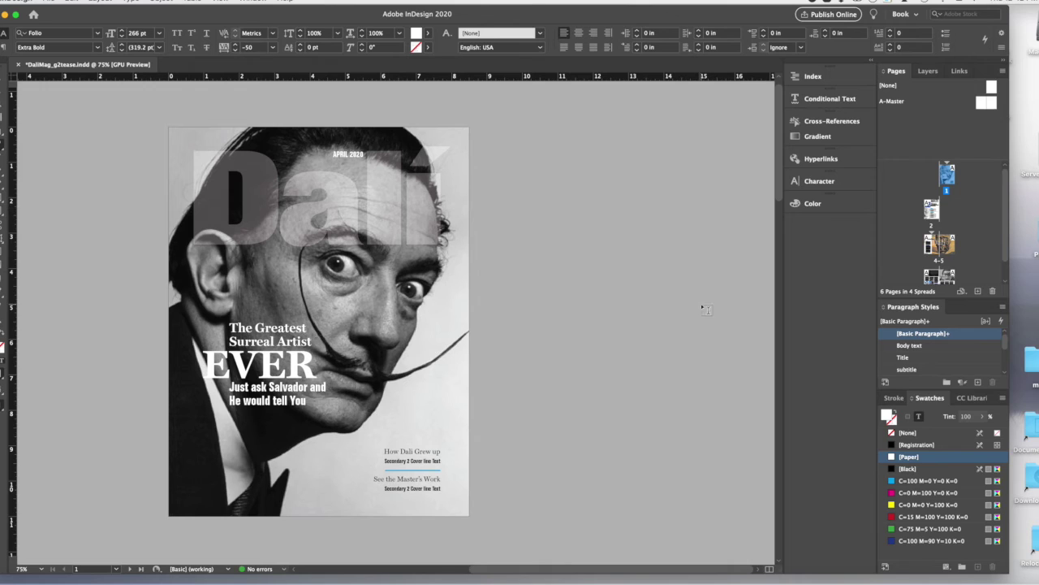
{"action": "key", "text": "Escape"}
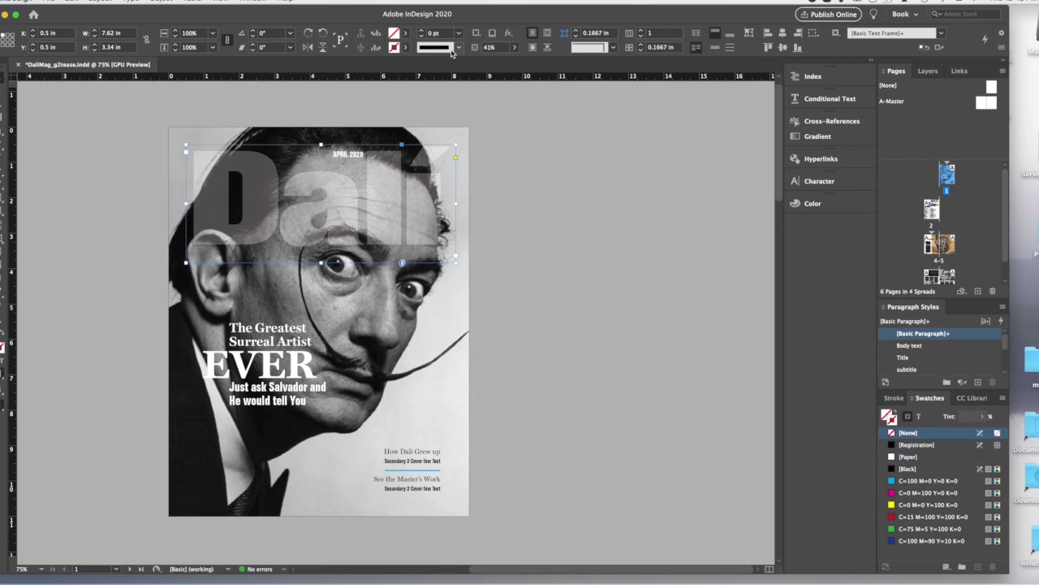
Set the opacity of the Dalí title frame to 53% and deselect it.
{"action": "left_click", "coordinate": [515, 47]}
{"action": "left_click_drag", "start_coordinate": [481, 62], "coordinate": [489, 64]}
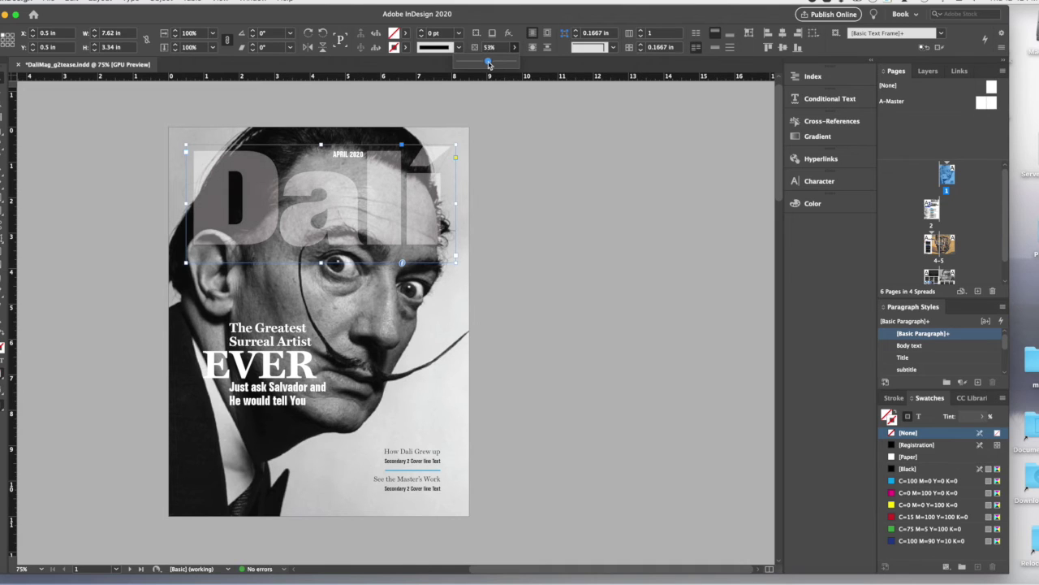
{"action": "left_click", "coordinate": [138, 200]}
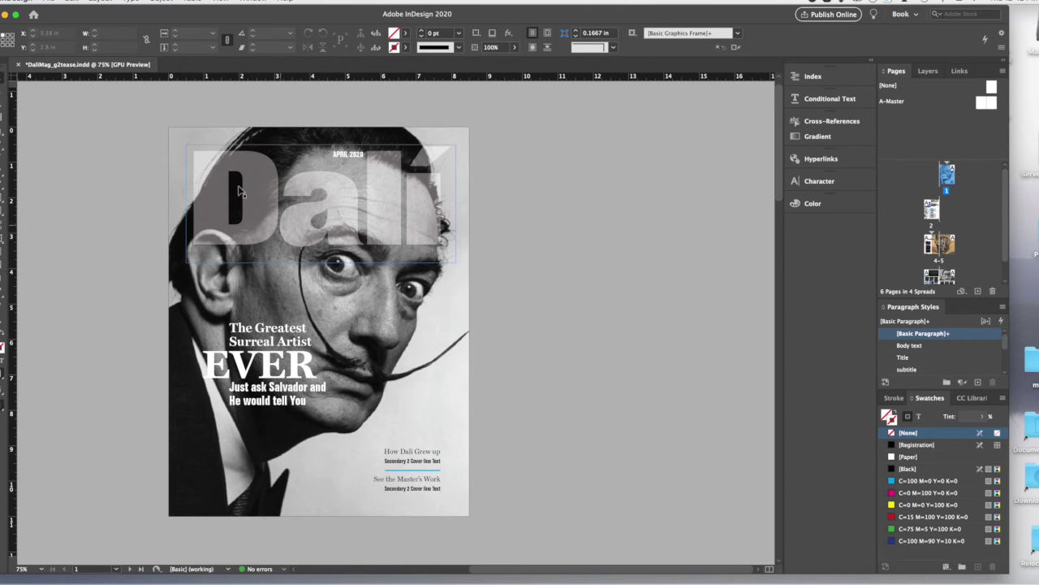
Add a drop shadow effect to the semi-transparent Dalí title frame, keeping the effect settings open clear of the cover.
{"action": "left_click", "coordinate": [161, 1]}
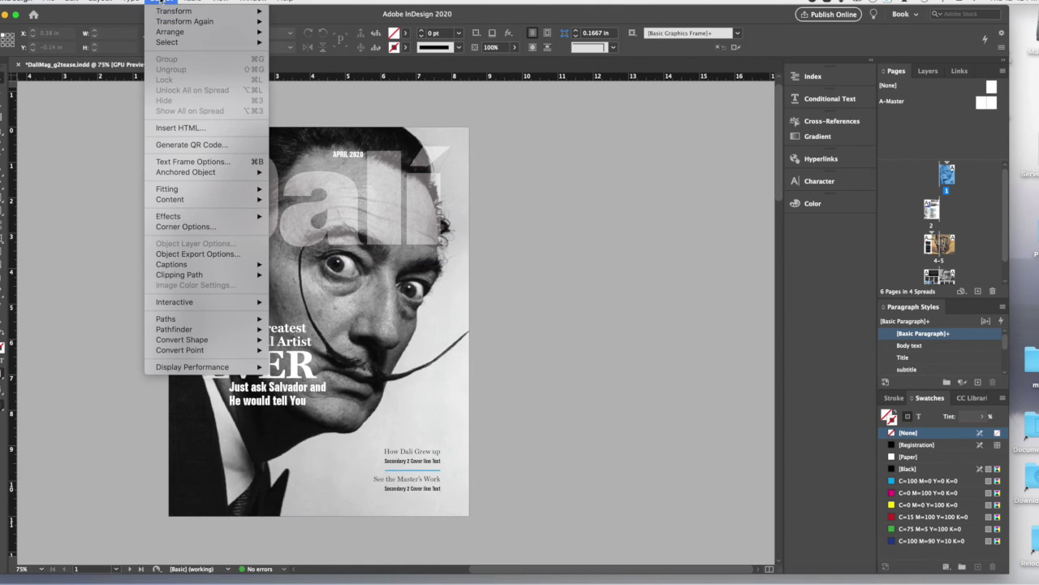
{"action": "mouse_move", "coordinate": [159, 11]}
{"action": "left_click", "coordinate": [349, 203]}
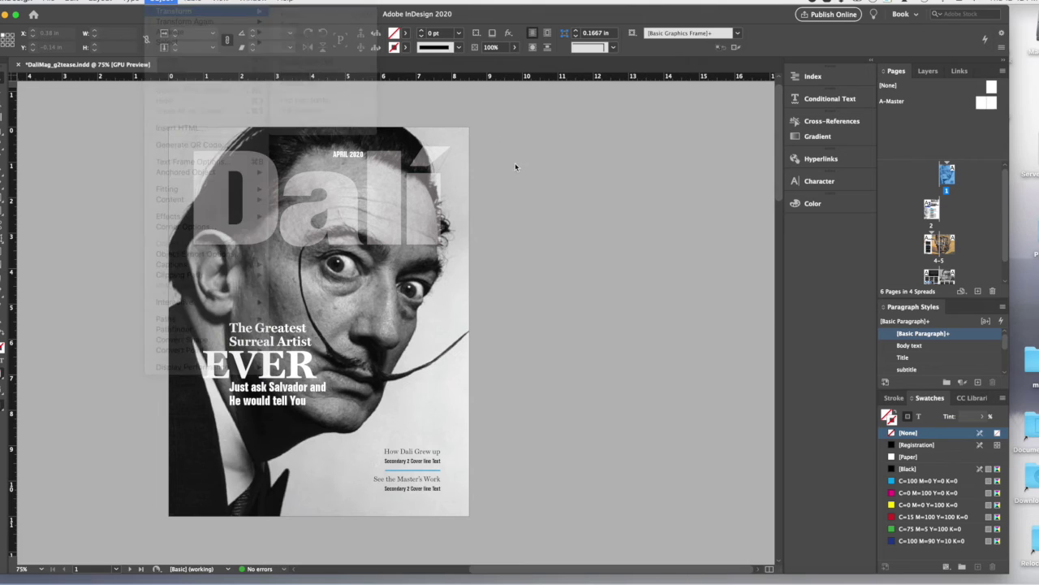
{"action": "left_click", "coordinate": [161, 2]}
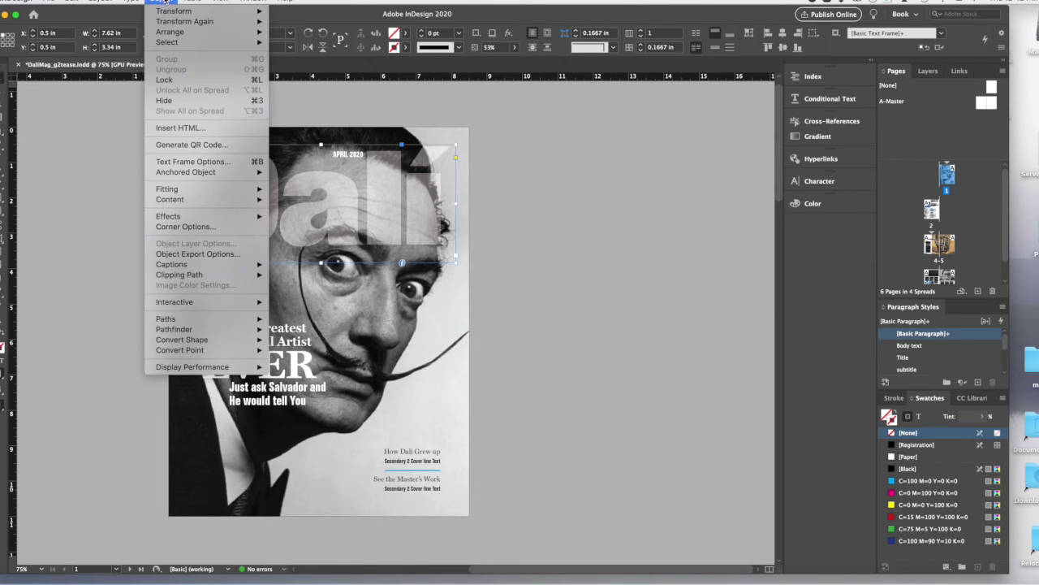
{"action": "mouse_move", "coordinate": [178, 219]}
{"action": "left_click", "coordinate": [294, 233]}
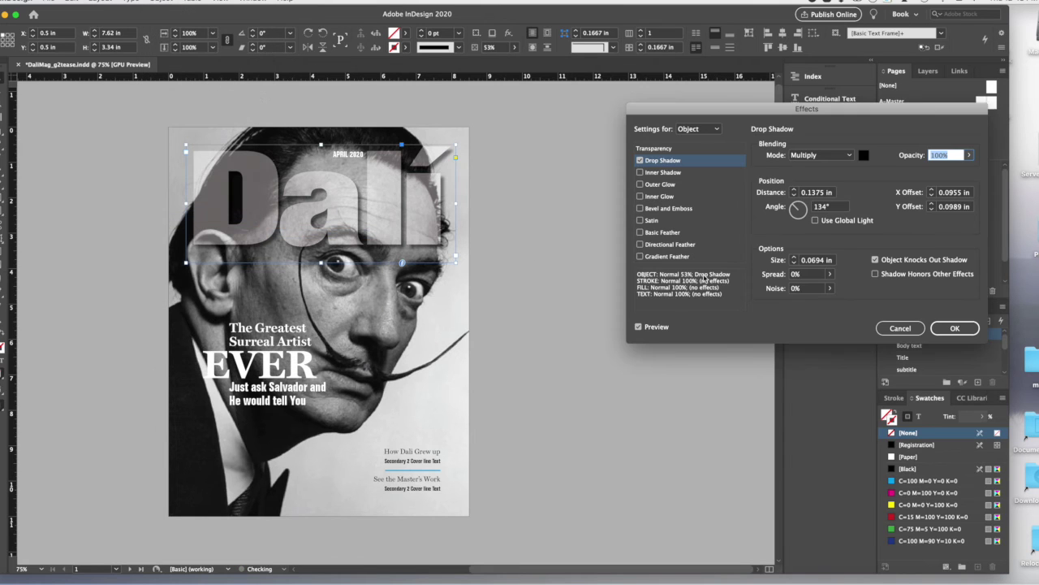
{"action": "left_click_drag", "start_coordinate": [729, 116], "coordinate": [603, 118]}
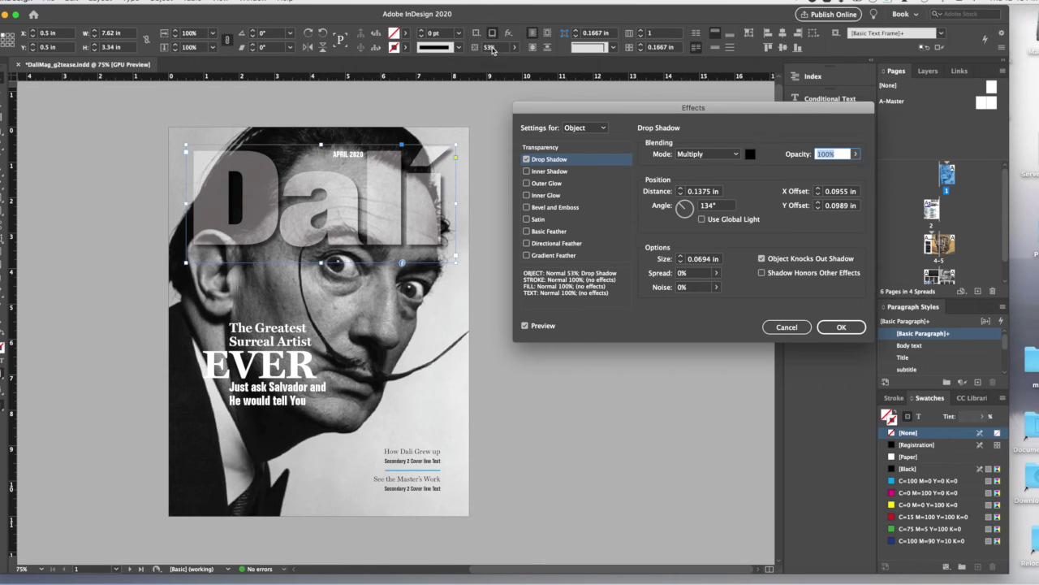
Set the title shadow's opacity to 88% and its angle to 141°, apply the effect and deselect the title.
{"action": "left_click", "coordinate": [856, 154]}
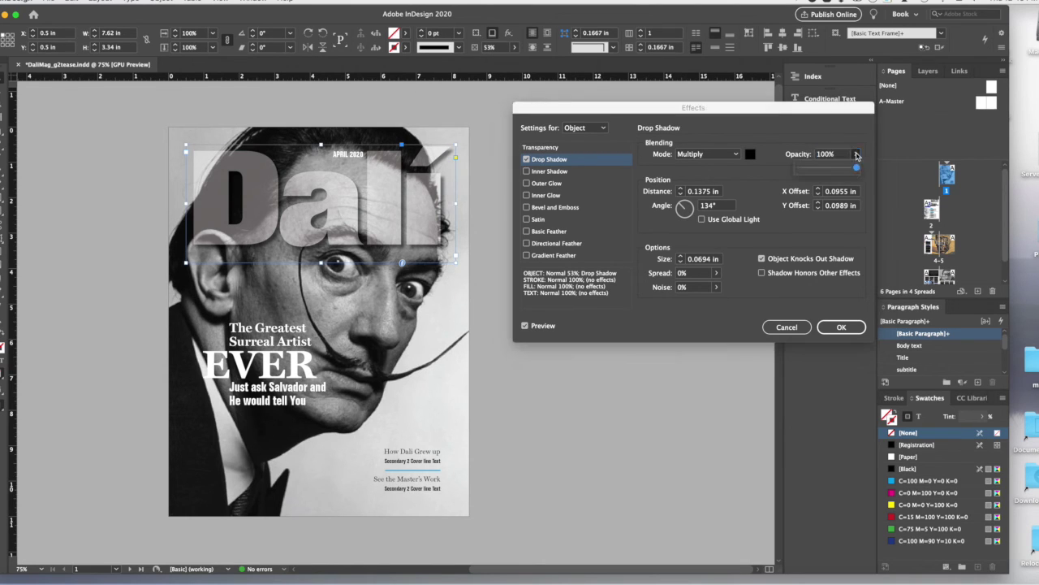
{"action": "mouse_move", "coordinate": [857, 170]}
{"action": "left_mouse_down"}
{"action": "mouse_move", "coordinate": [838, 173]}
{"action": "mouse_move", "coordinate": [850, 172]}
{"action": "left_mouse_up"}
{"action": "mouse_move", "coordinate": [682, 208]}
{"action": "left_mouse_down"}
{"action": "mouse_move", "coordinate": [700, 222]}
{"action": "mouse_move", "coordinate": [677, 203]}
{"action": "mouse_move", "coordinate": [703, 210]}
{"action": "mouse_move", "coordinate": [681, 207]}
{"action": "left_mouse_up"}
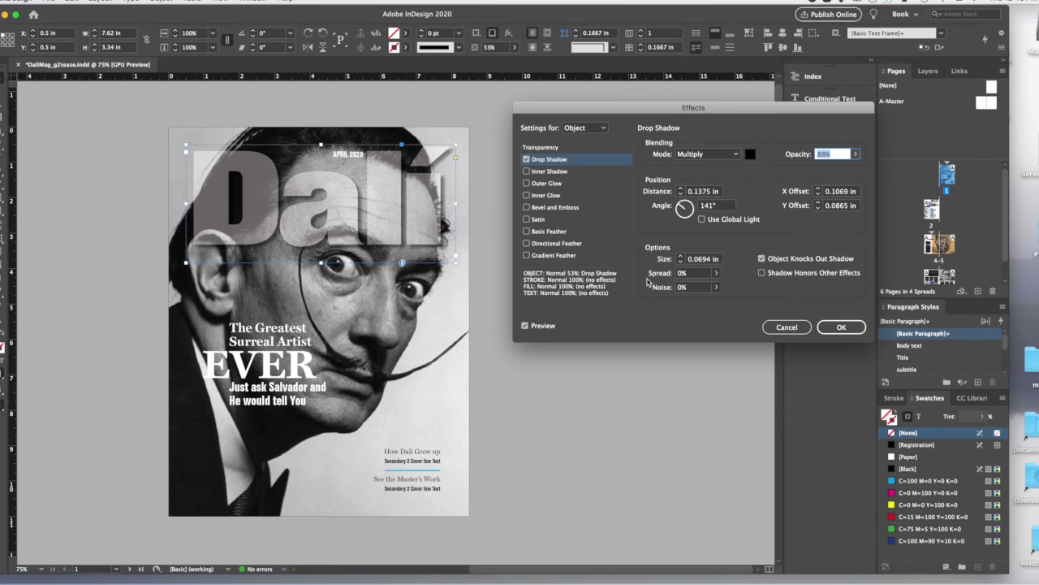
{"action": "left_click", "coordinate": [842, 327]}
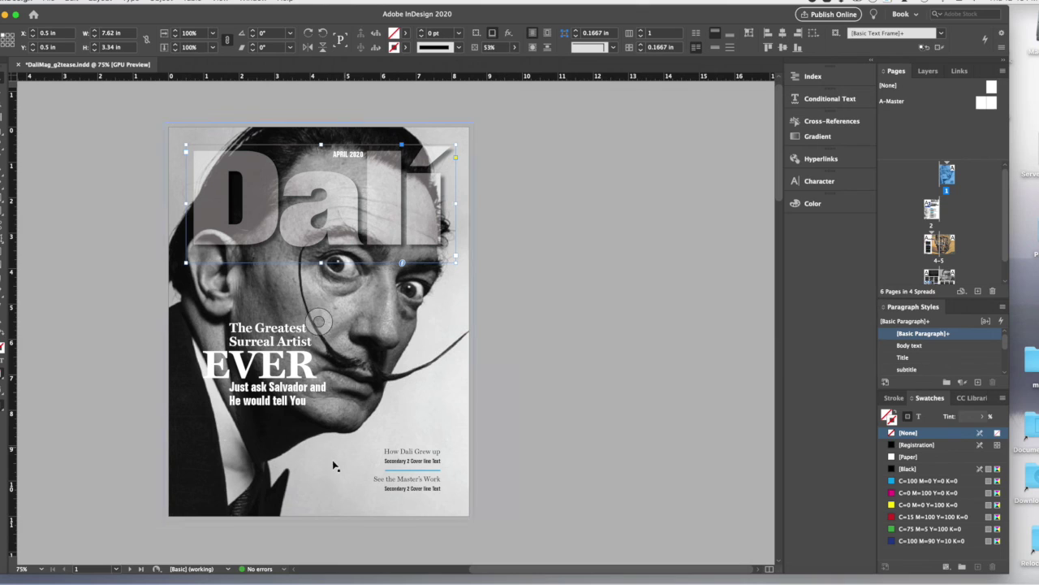
{"action": "left_click", "coordinate": [116, 302]}
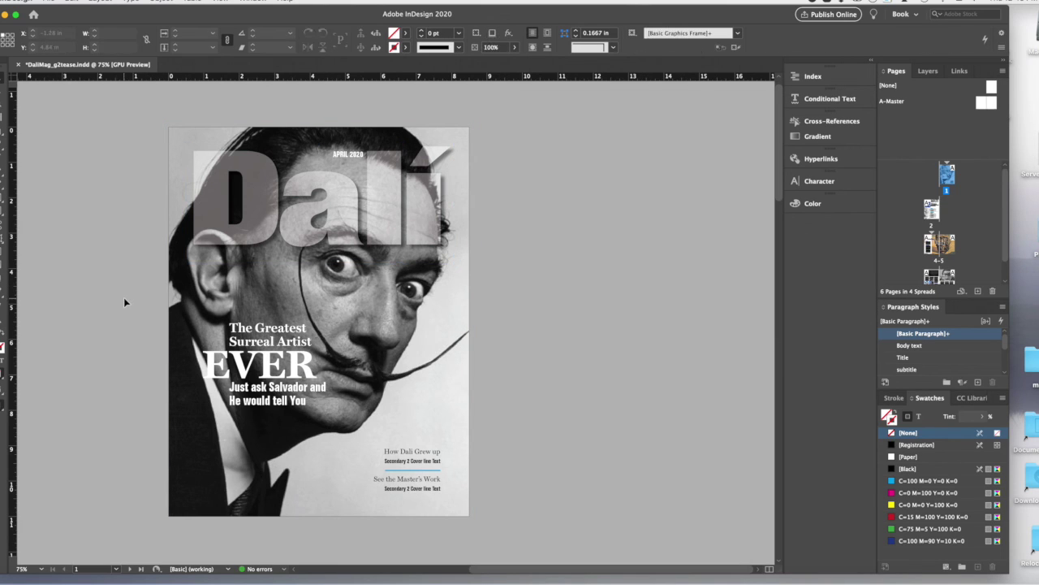
Apply a Multiply drop shadow with 75% opacity and a 135° angle to the EVER text frame and deselect it.
{"action": "left_click", "coordinate": [229, 375]}
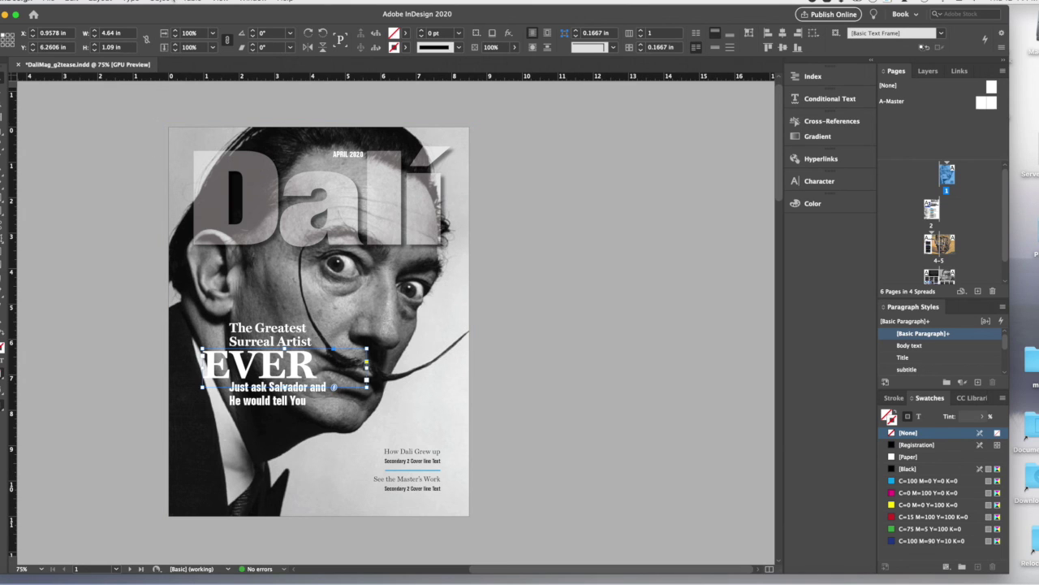
{"action": "left_click", "coordinate": [161, 2]}
{"action": "mouse_move", "coordinate": [170, 33]}
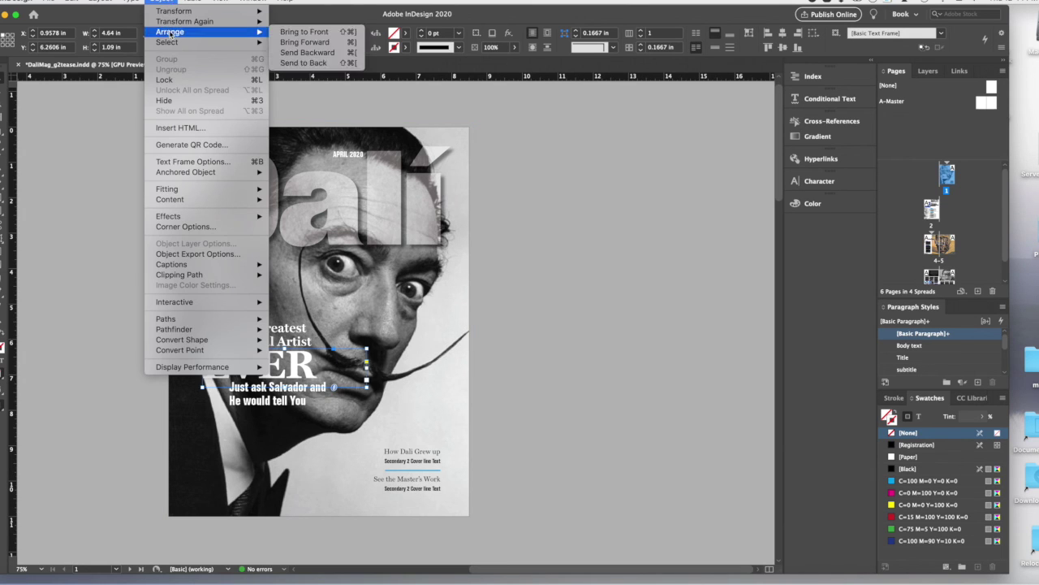
{"action": "mouse_move", "coordinate": [177, 218]}
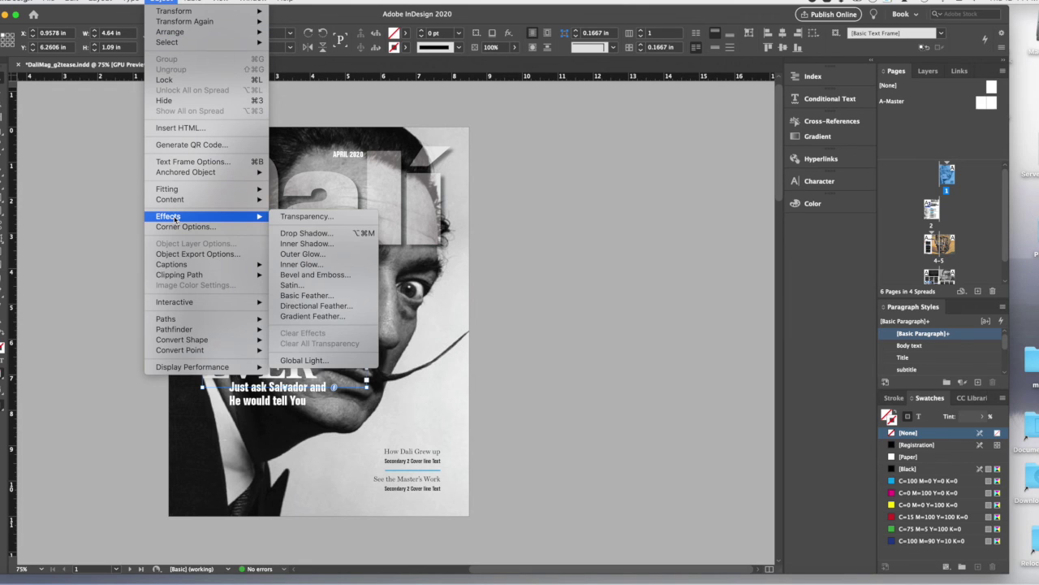
{"action": "left_click", "coordinate": [306, 233]}
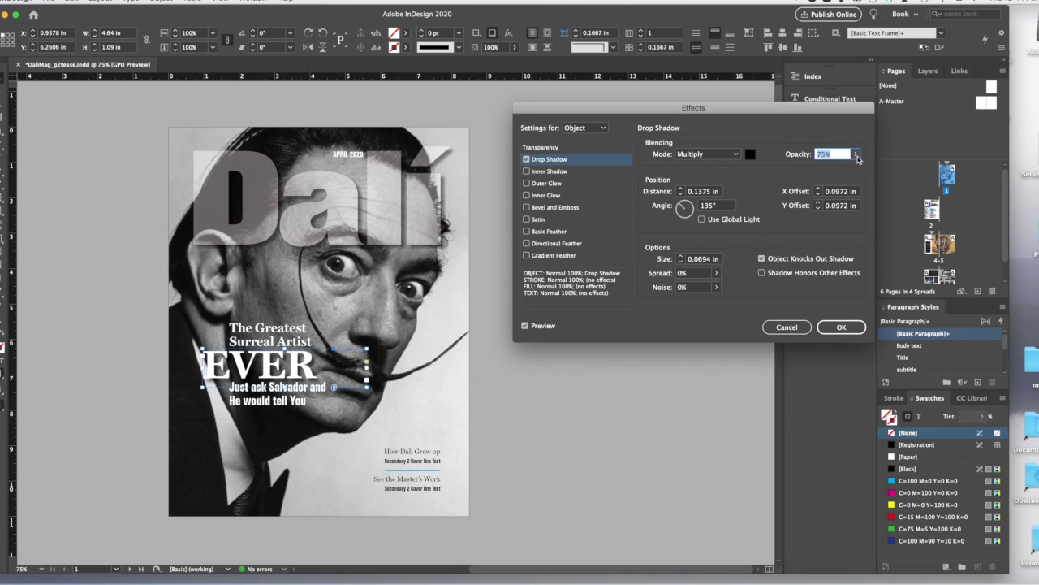
{"action": "left_click", "coordinate": [845, 326]}
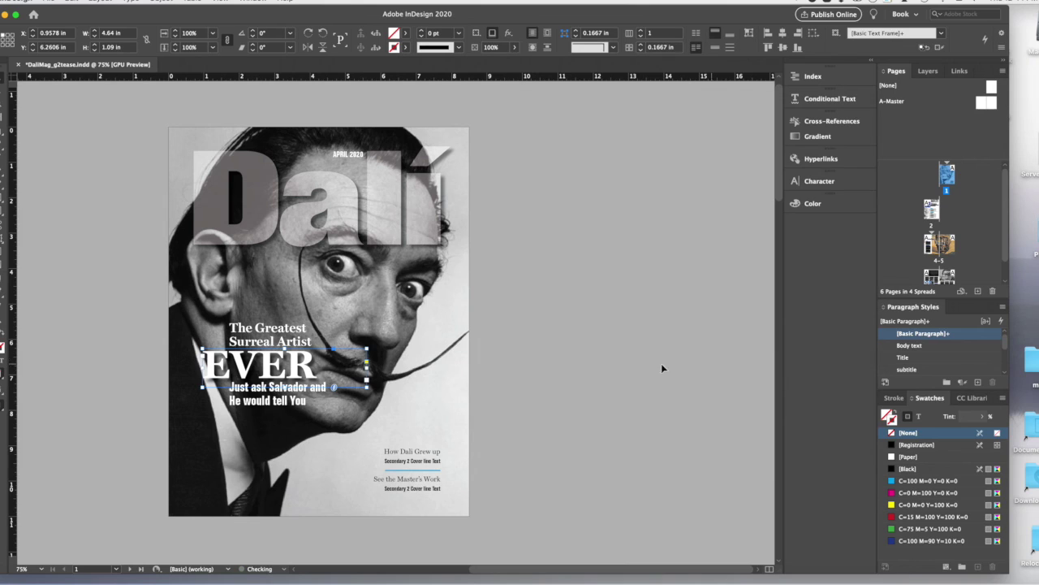
{"action": "left_click", "coordinate": [103, 150]}
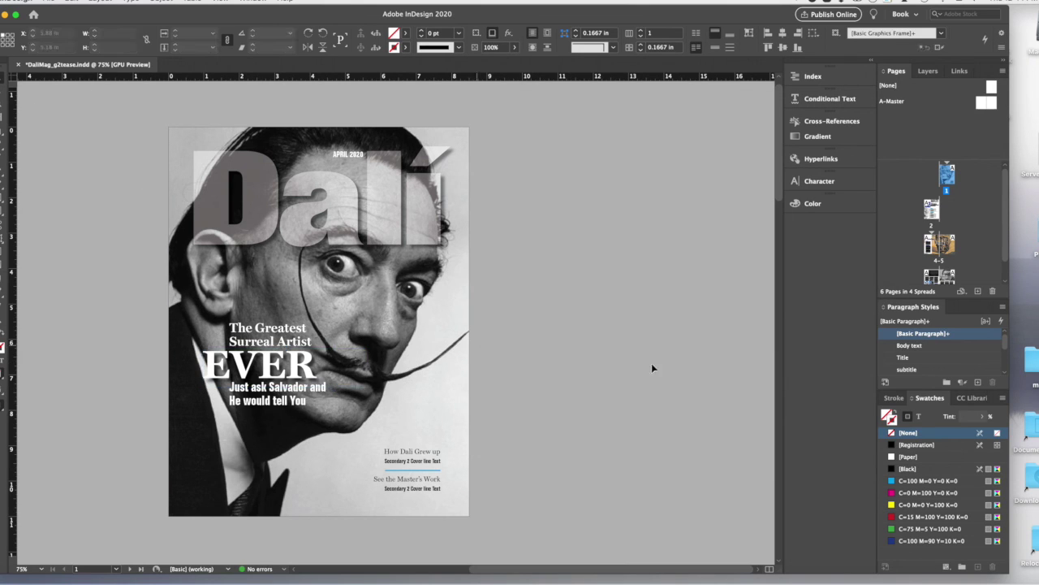